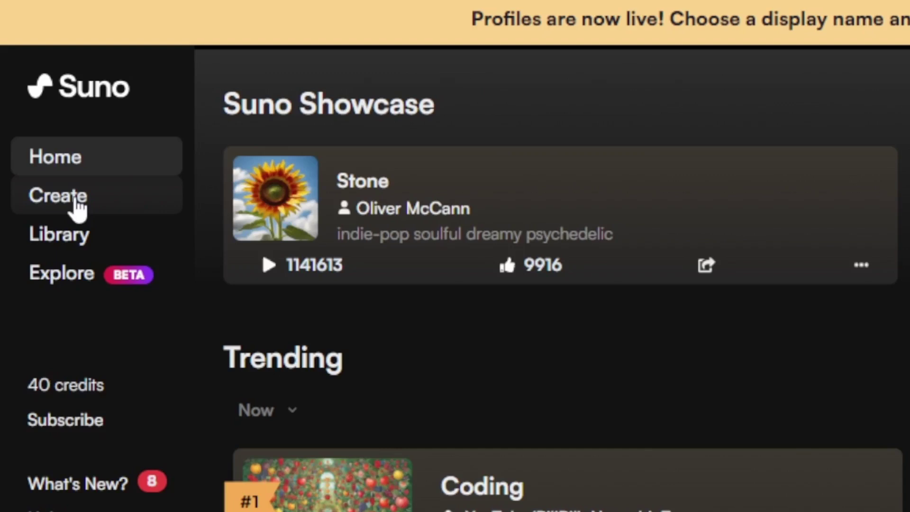
# Step: Open the song creation page, turn on Custom Mode and dismiss the popup
pyautogui.click(77, 203)
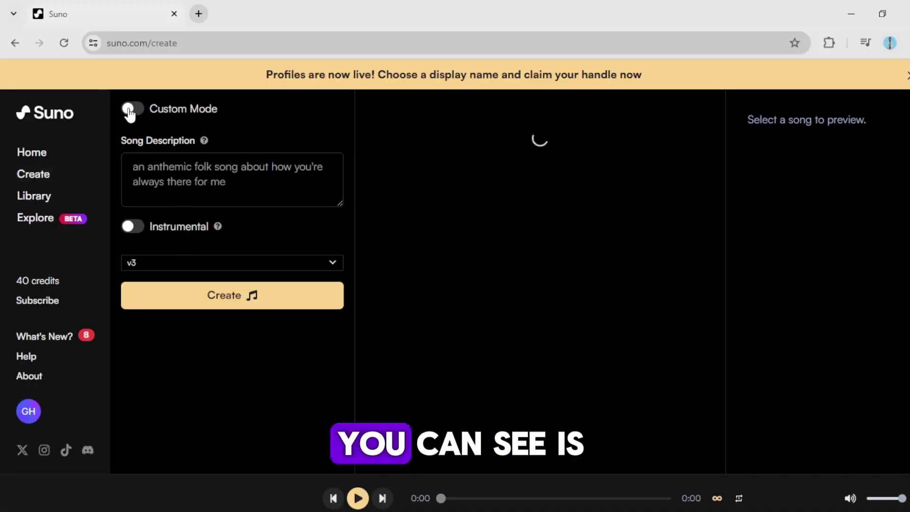
pyautogui.click(129, 110)
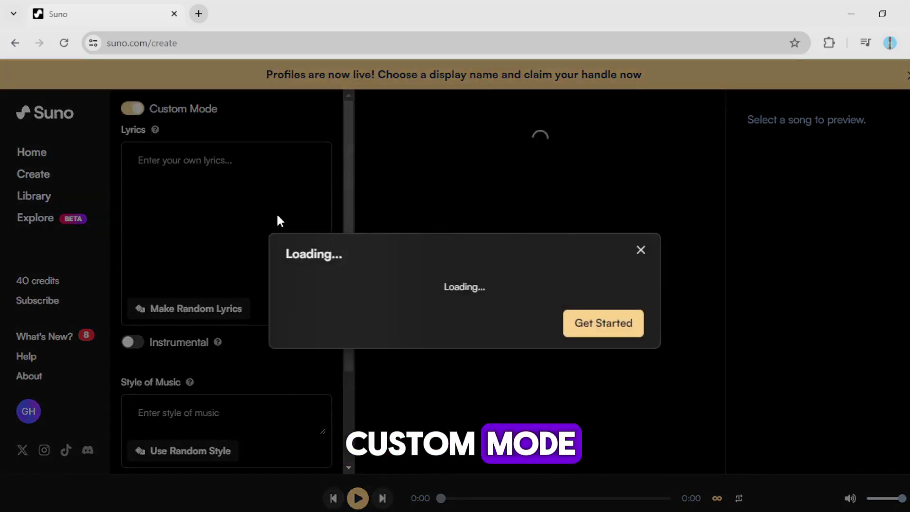
pyautogui.click(639, 251)
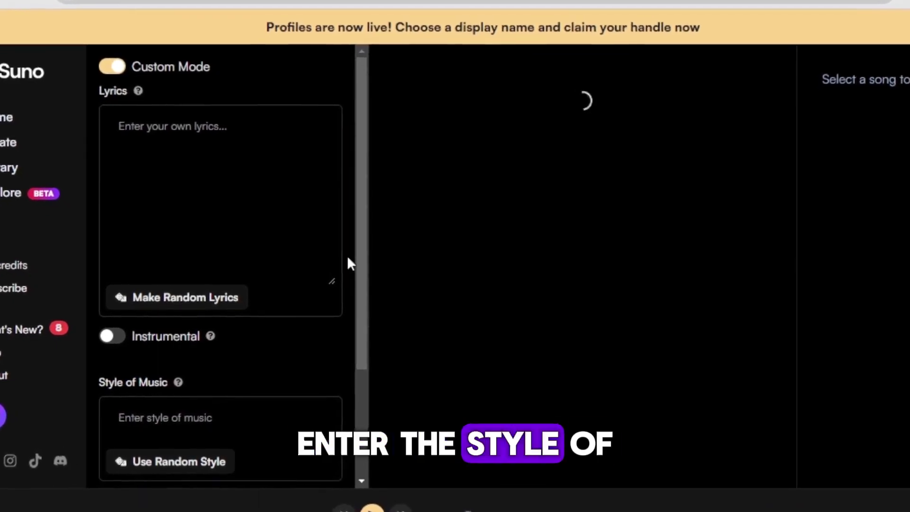
# Step: Fill in the style of music with a randomly generated style, anthemic synthpop
pyautogui.moveTo(357, 255); pyautogui.dragTo(362, 362)
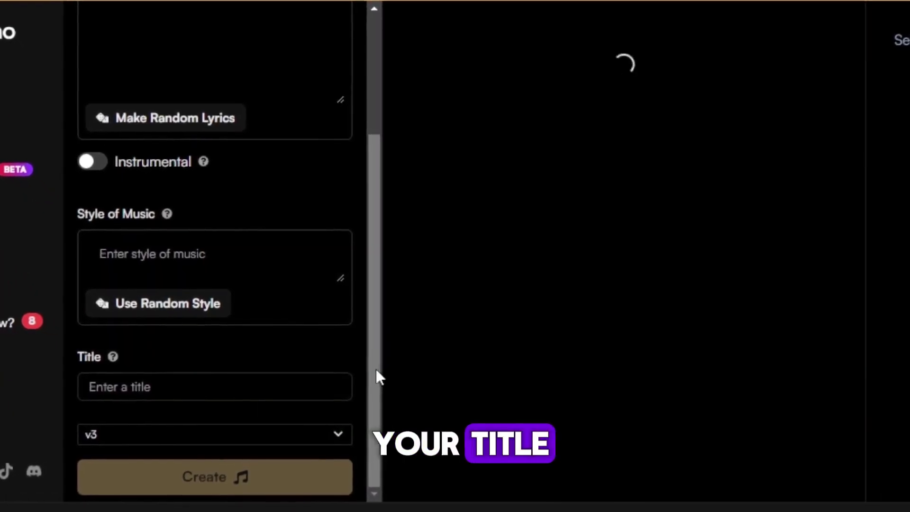
pyautogui.moveTo(376, 369); pyautogui.dragTo(368, 122)
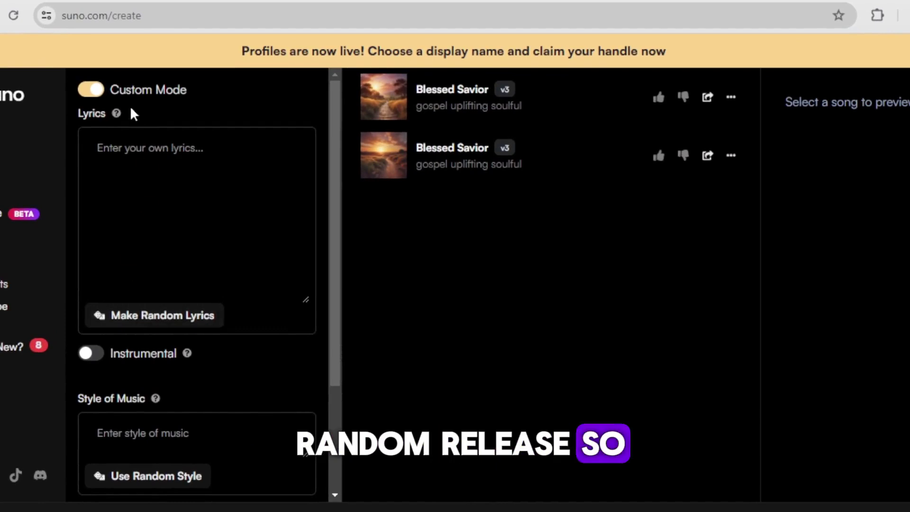
pyautogui.moveTo(337, 167); pyautogui.dragTo(351, 280)
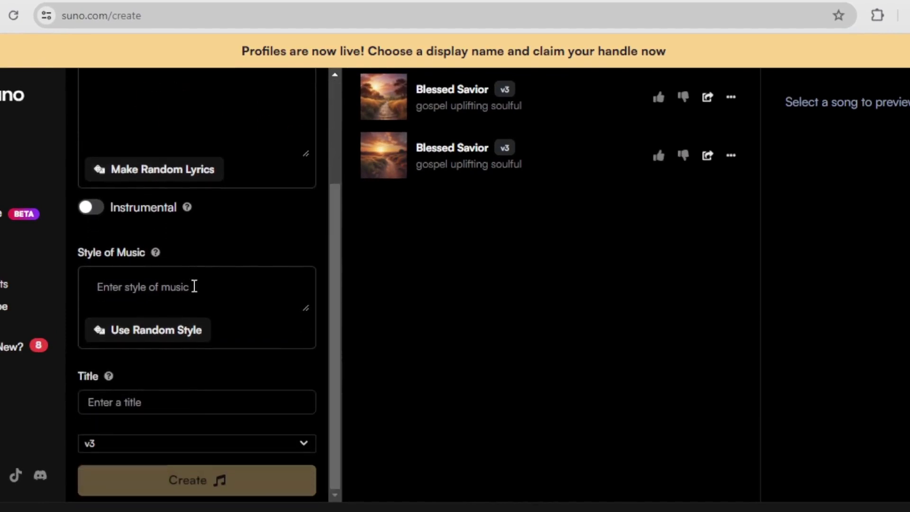
pyautogui.click(161, 282)
pyautogui.click(163, 331)
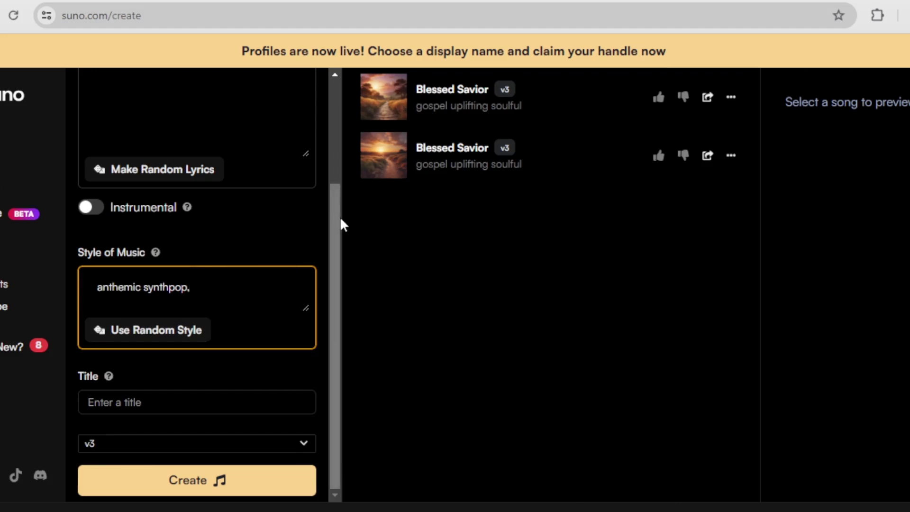
# Step: Paste the copied text about "I Love You Jesus" music in as the song's lyrics
pyautogui.moveTo(340, 218); pyautogui.dragTo(331, 126)
pyautogui.click(181, 141)
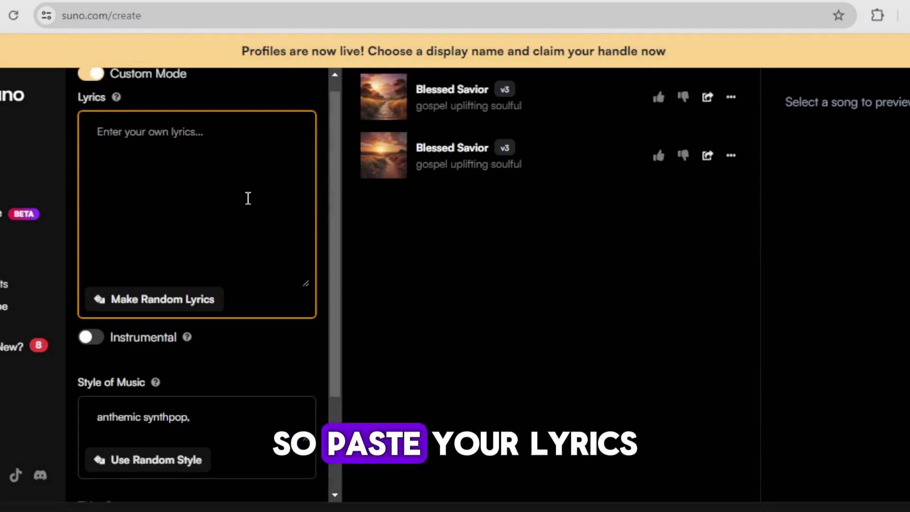
pyautogui.hotkey('ctrl', 'v')
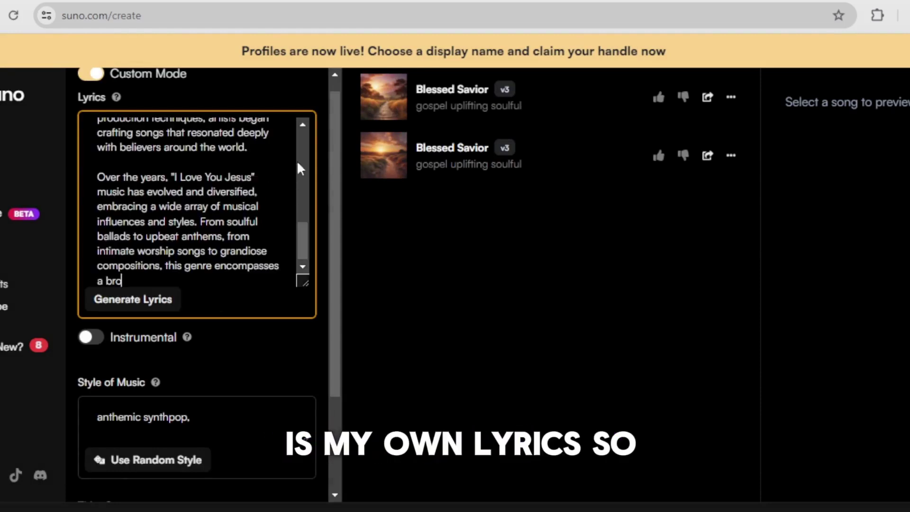
# Step: Cycle through random styles of music until the style is emotional ballad
pyautogui.scroll(-3, 332, 177)
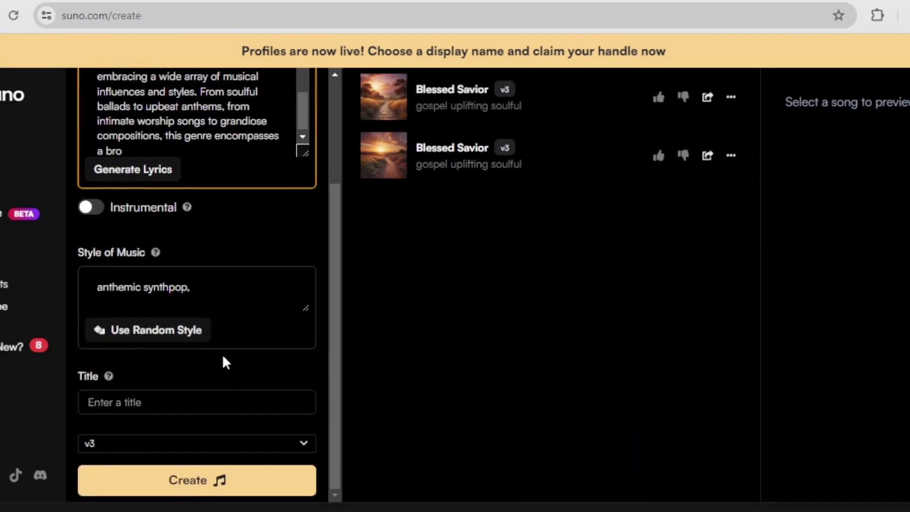
pyautogui.click(139, 329)
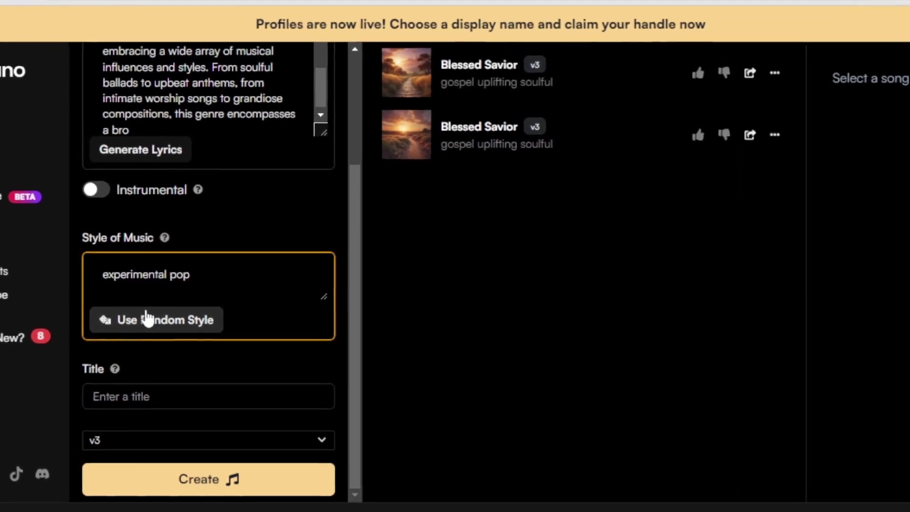
pyautogui.click(139, 329)
pyautogui.click(139, 330)
pyautogui.click(157, 310)
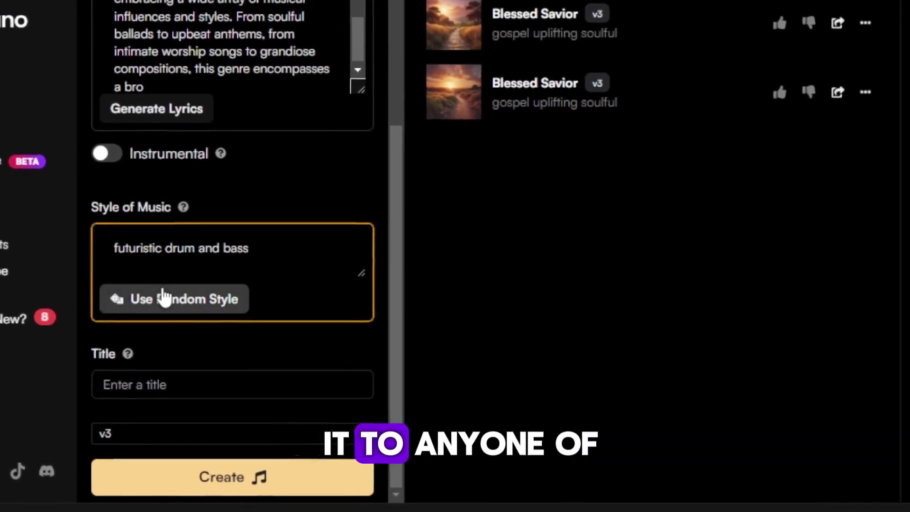
pyautogui.click(157, 309)
pyautogui.click(156, 309)
pyautogui.click(172, 287)
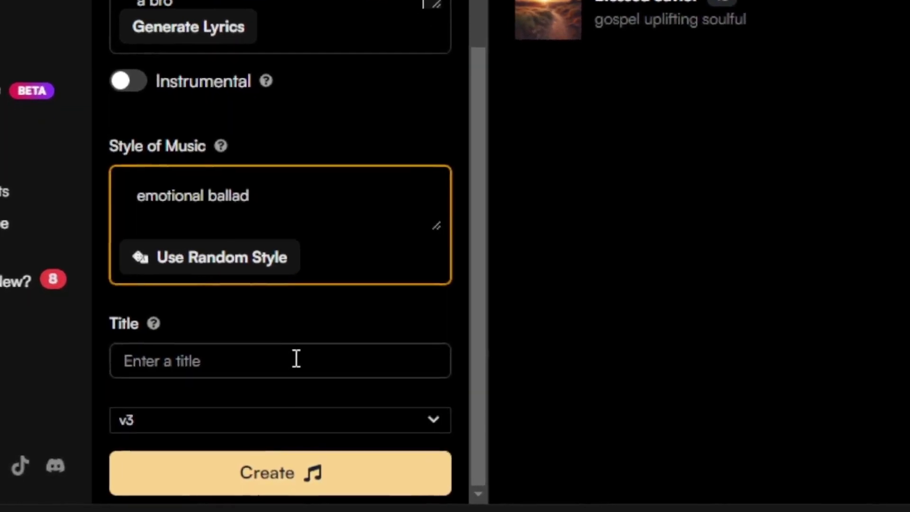
# Step: Generate the song with the title hwfkd and play the first resulting emotional ballad track
pyautogui.click(281, 366)
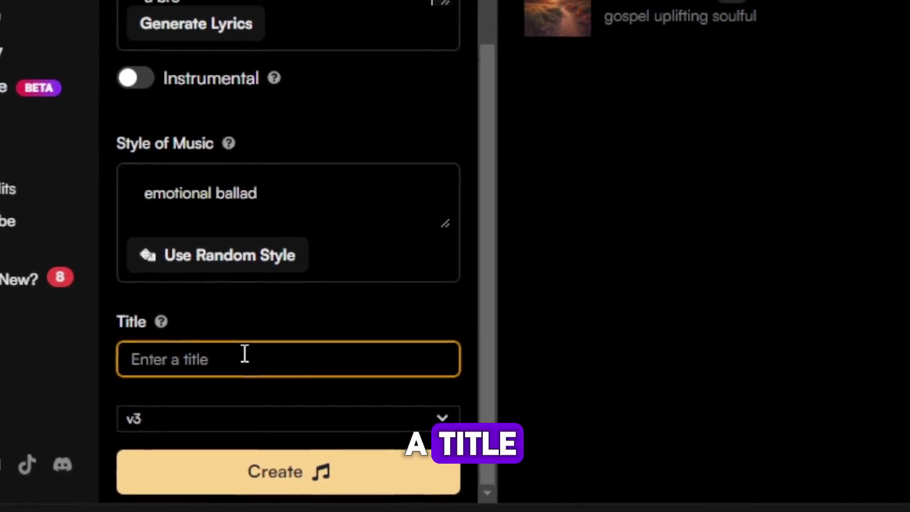
pyautogui.write('hwfkd')
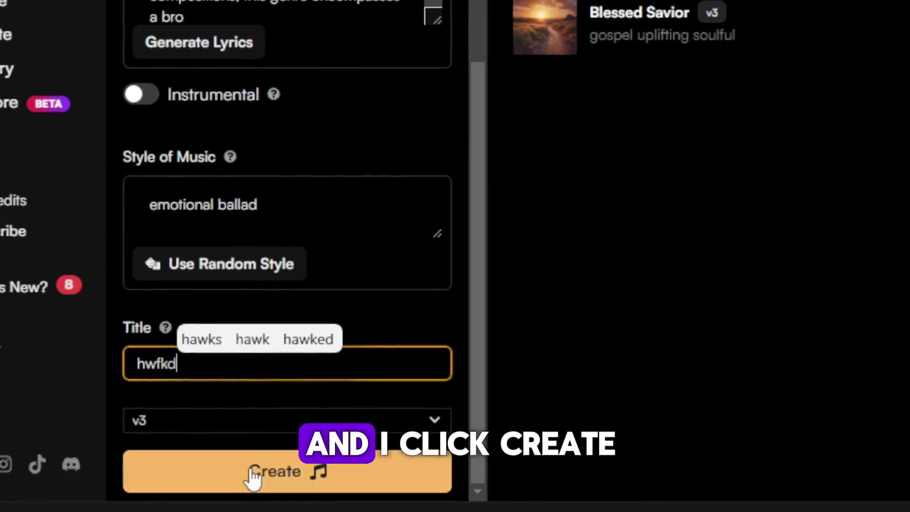
pyautogui.click(245, 474)
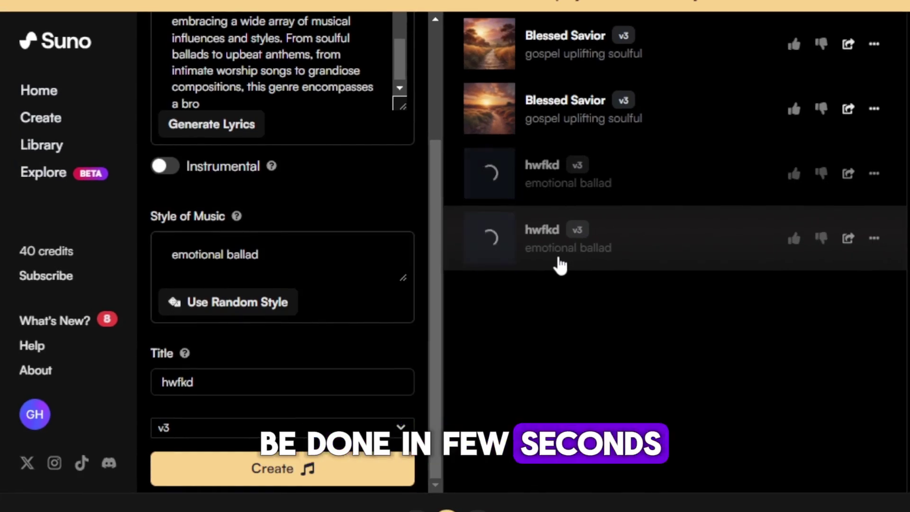
pyautogui.click(495, 184)
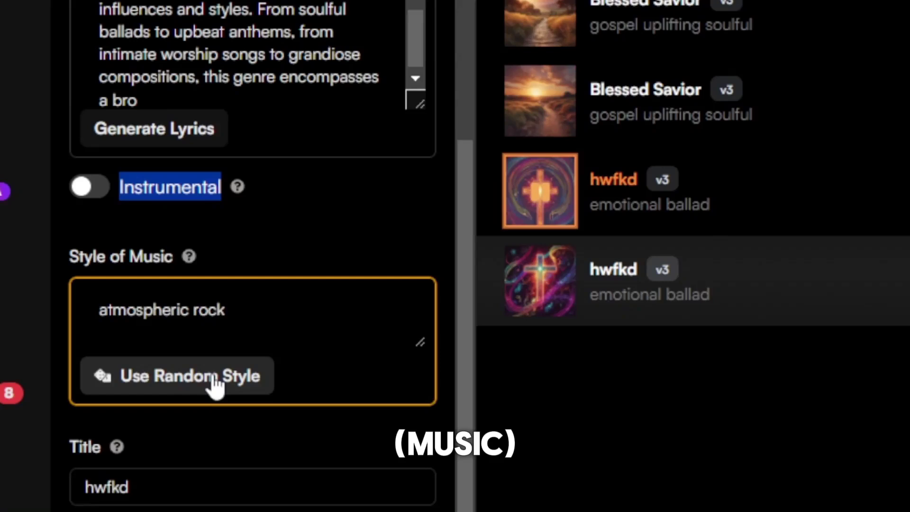
# Step: Cycle through random styles of music until the style is dark sertanejo
pyautogui.click(216, 387)
pyautogui.click(216, 386)
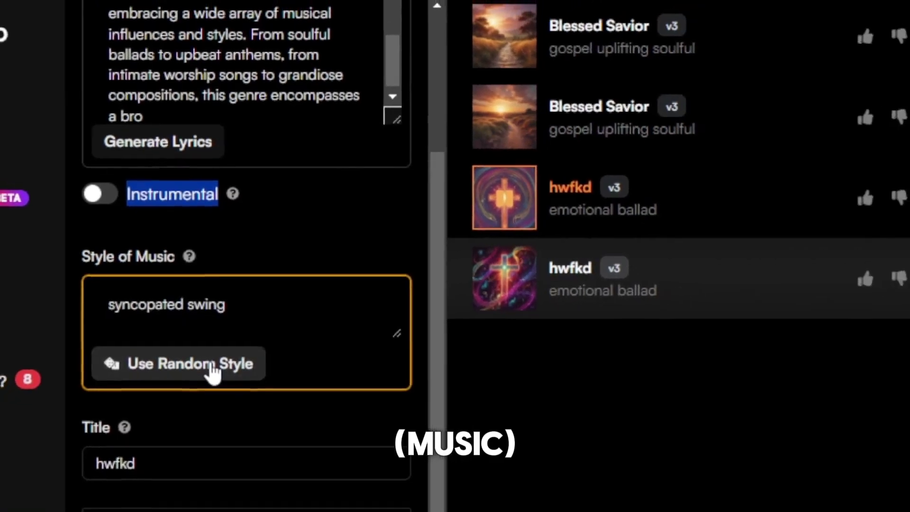
pyautogui.click(213, 375)
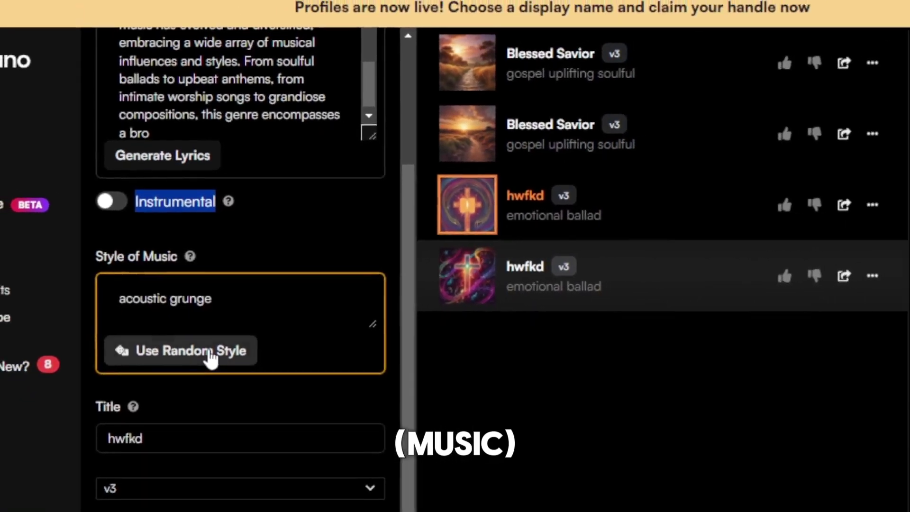
pyautogui.click(211, 360)
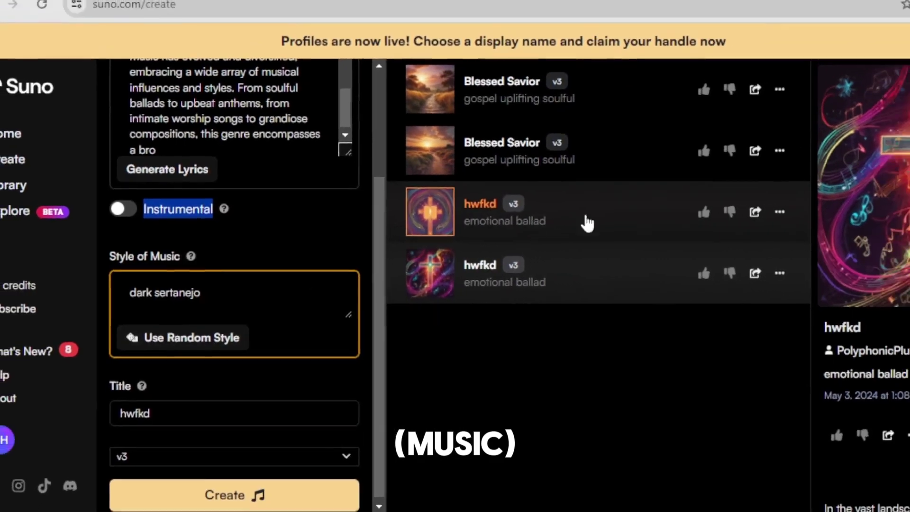
# Step: Examine the options offered for the playing hwfkd track, both in the song list and in the player
pyautogui.click(780, 212)
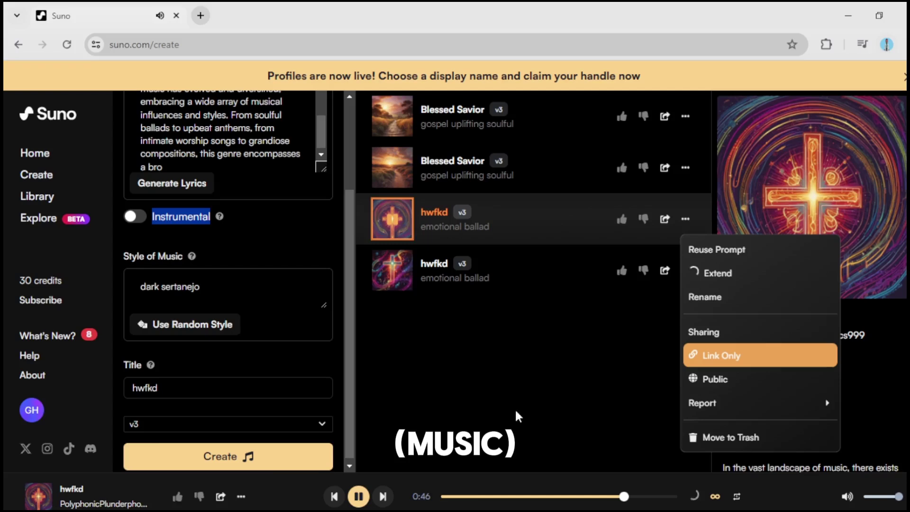
pyautogui.click(241, 497)
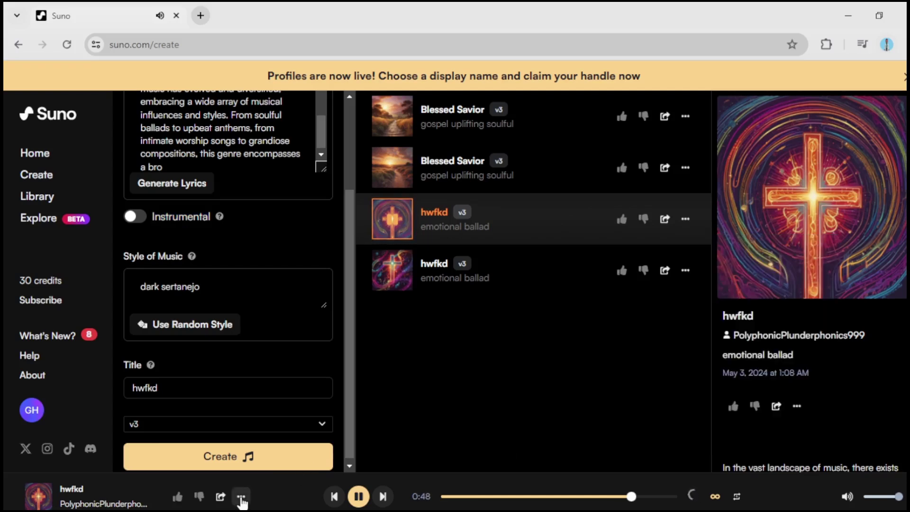
pyautogui.click(241, 498)
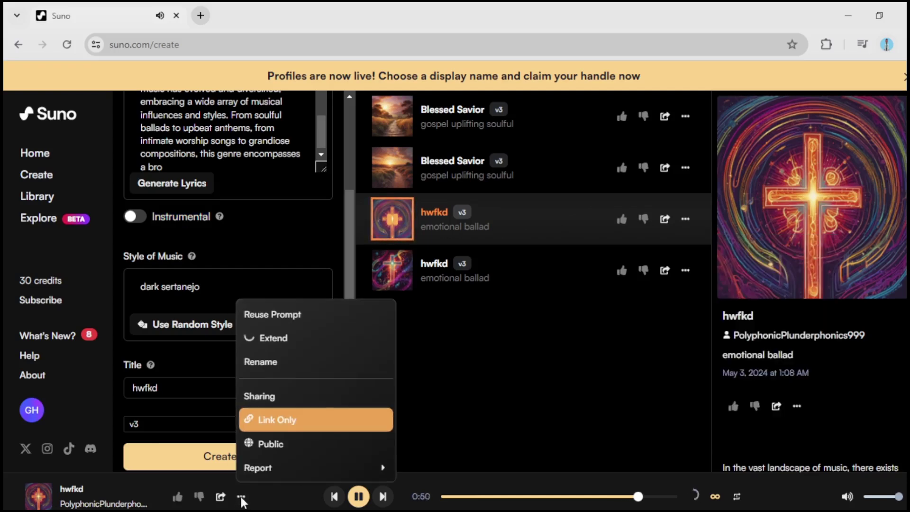
pyautogui.click(241, 497)
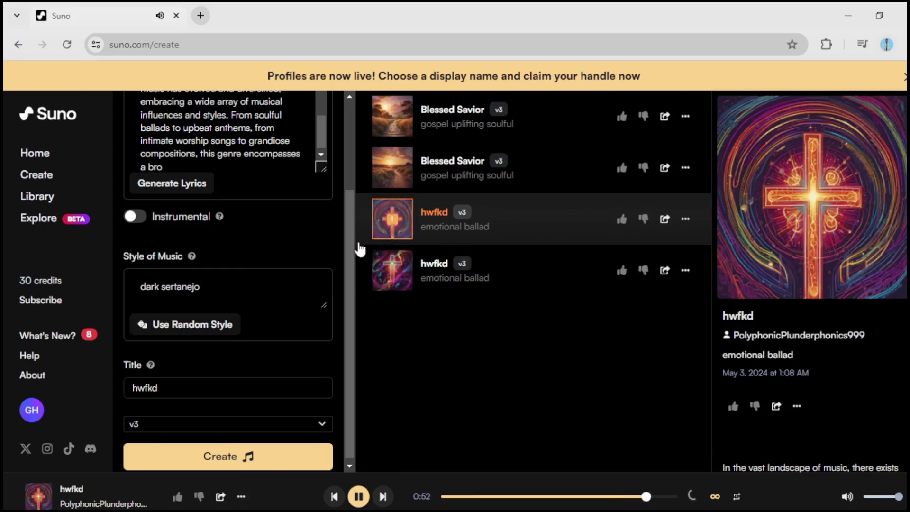
# Step: Generate another version of hwfkd from the same lyrics in the dark sertanejo style
pyautogui.scroll(-1, 353, 291)
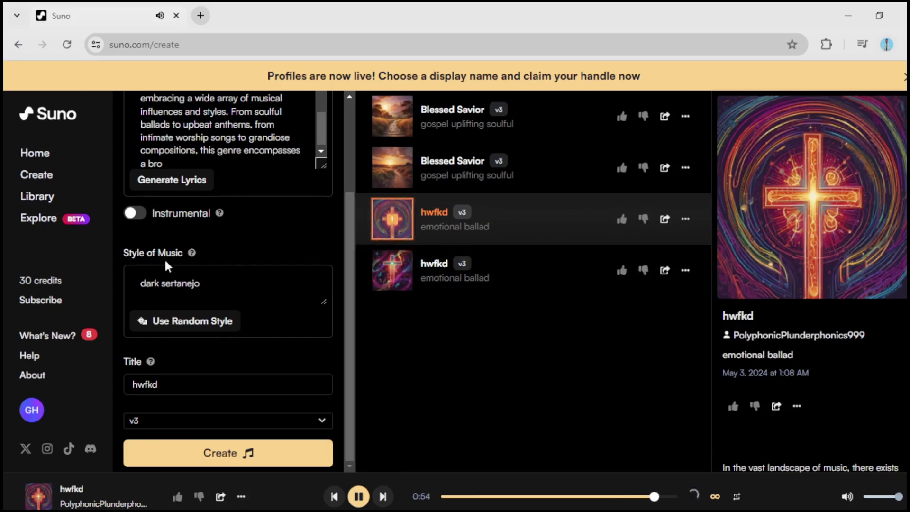
pyautogui.click(251, 461)
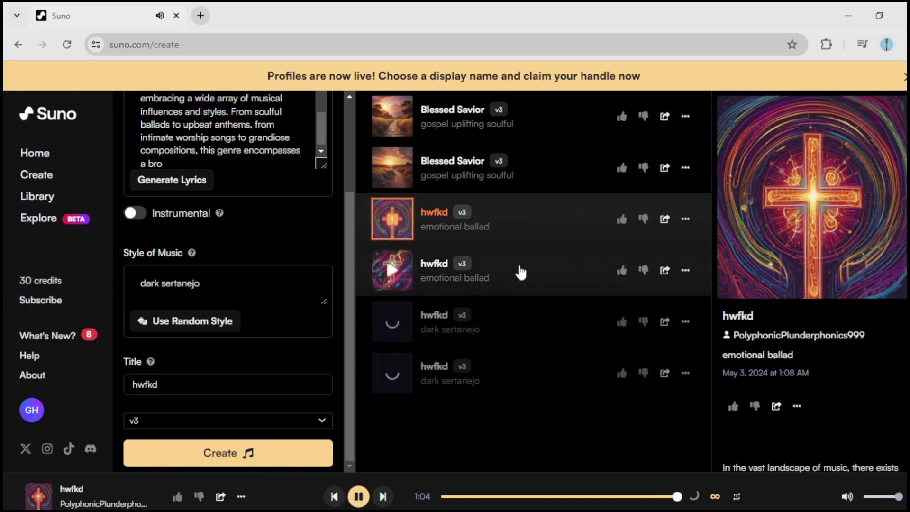
# Step: Compare the options offered for the two emotional ballad hwfkd tracks with those of the first Blessed Savior track
pyautogui.click(686, 219)
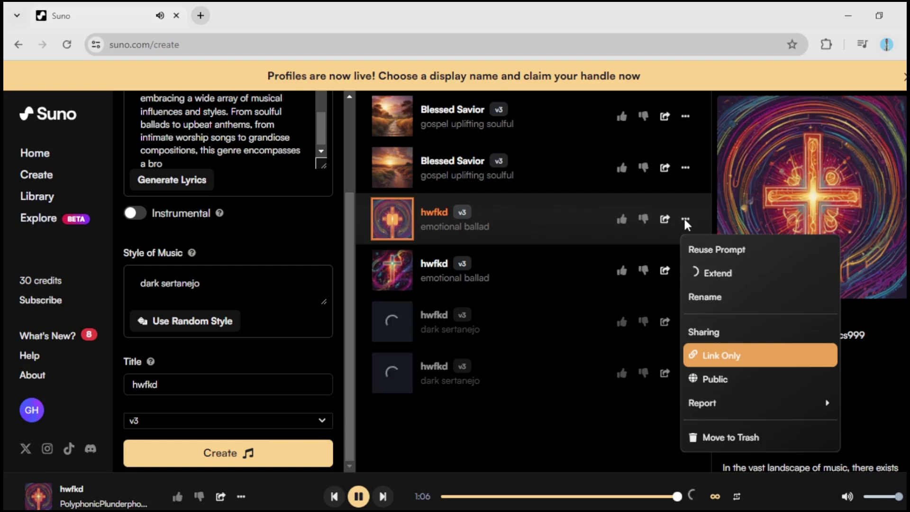
pyautogui.click(686, 219)
pyautogui.click(686, 270)
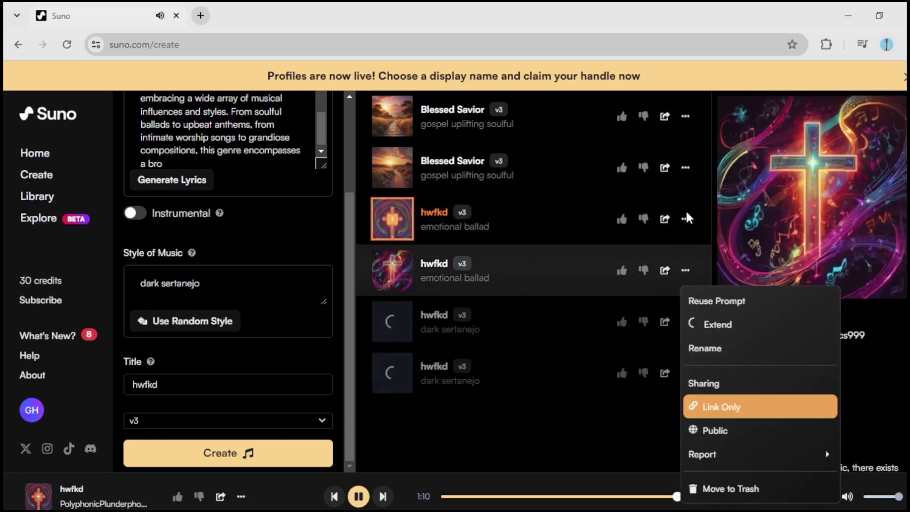
pyautogui.click(686, 116)
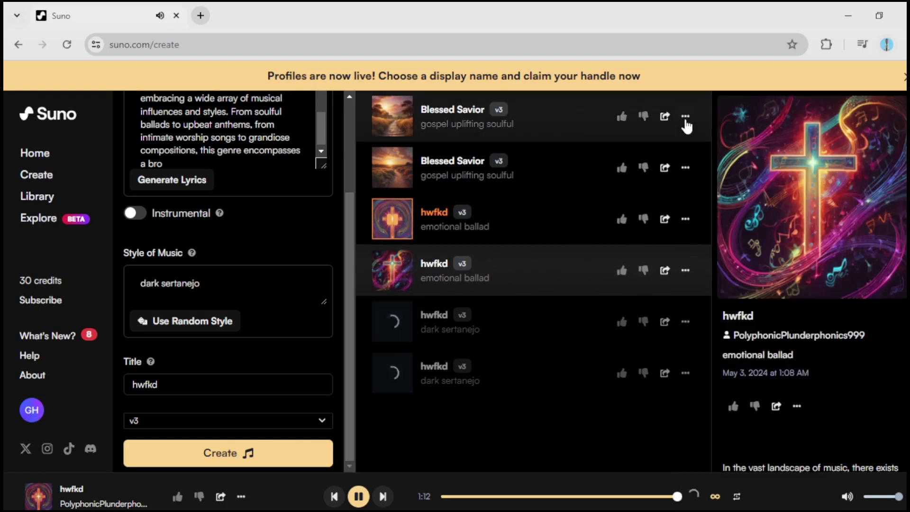
pyautogui.click(686, 117)
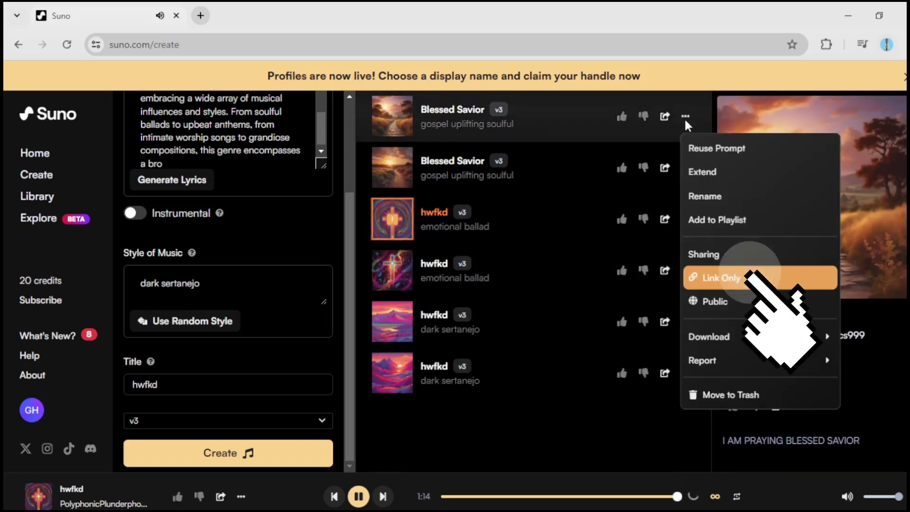
pyautogui.click(686, 219)
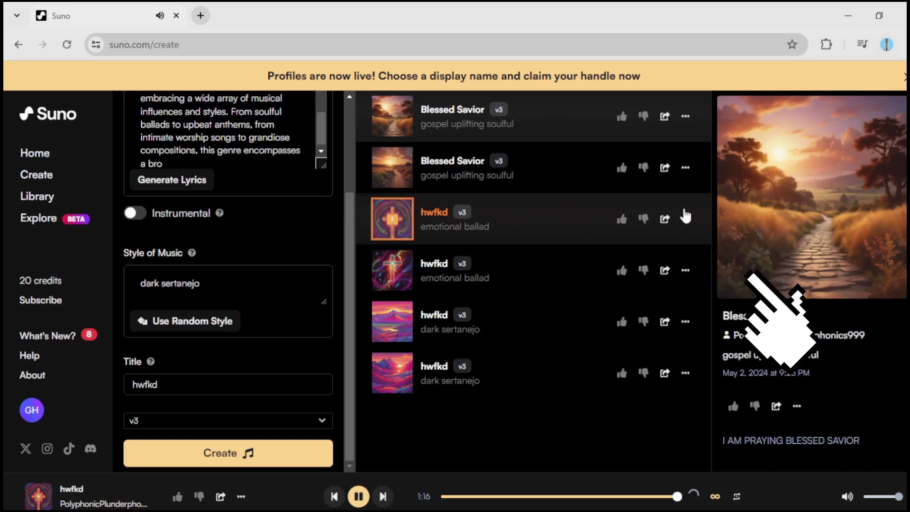
pyautogui.click(686, 219)
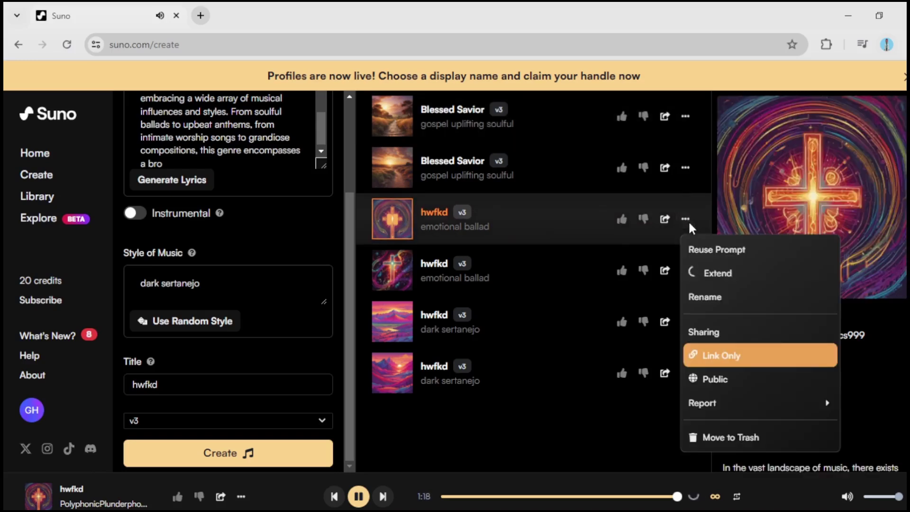
pyautogui.click(534, 320)
# Step: Play the second emotional ballad hwfkd track, followed by the first dark sertanejo one
pyautogui.click(506, 285)
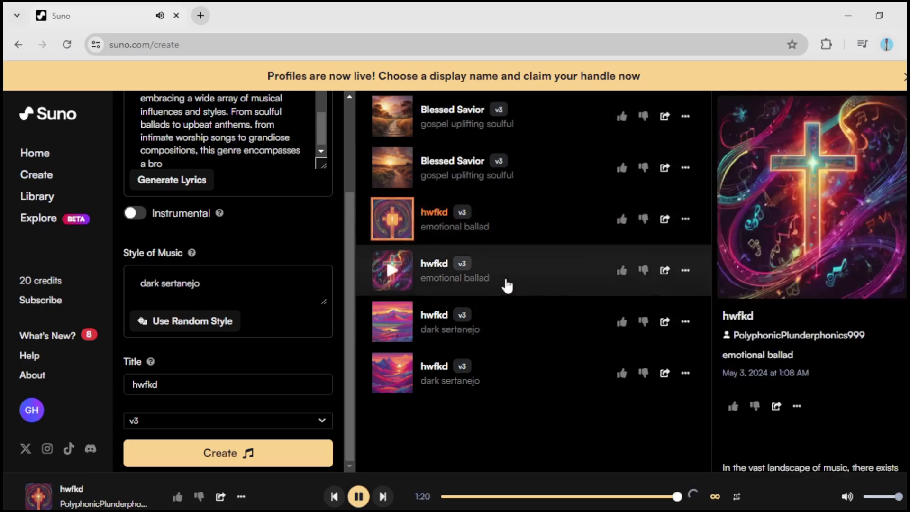
pyautogui.click(392, 271)
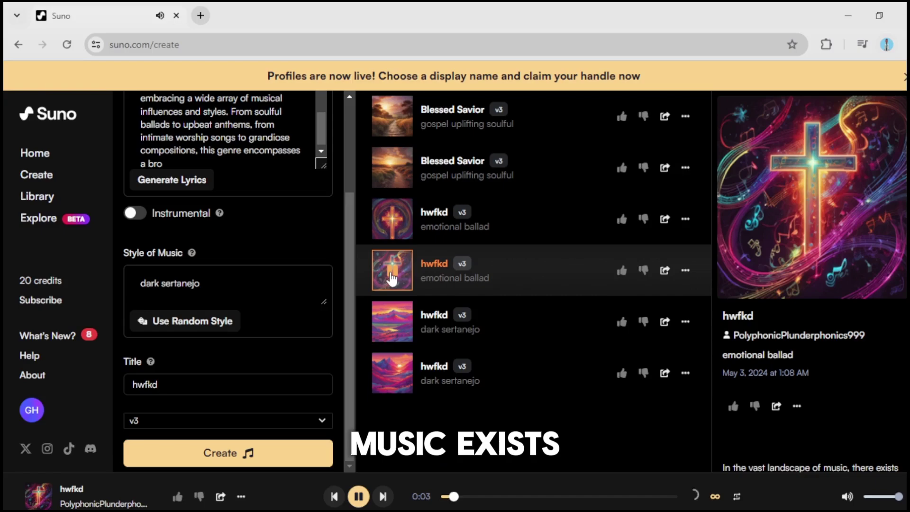
pyautogui.click(389, 317)
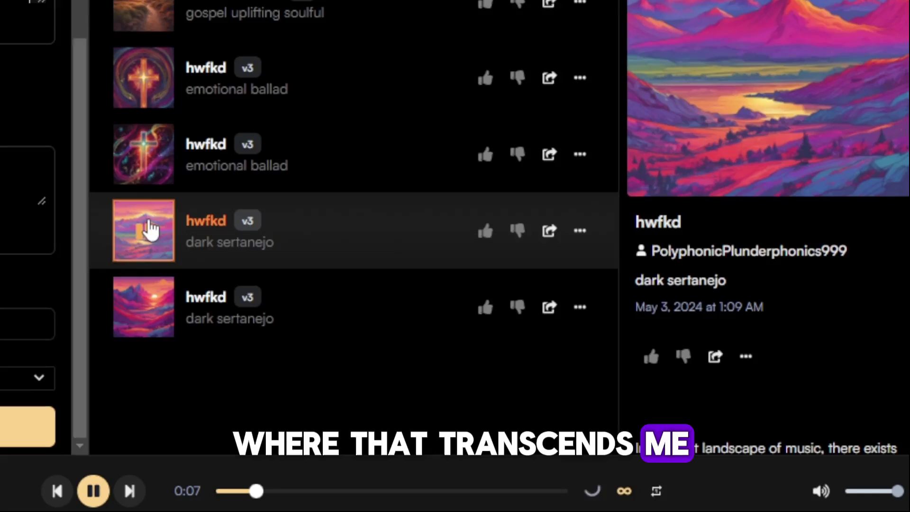
# Step: Play the second dark sertanejo hwfkd track and download the second emotional ballad hwfkd track as audio
pyautogui.click(145, 308)
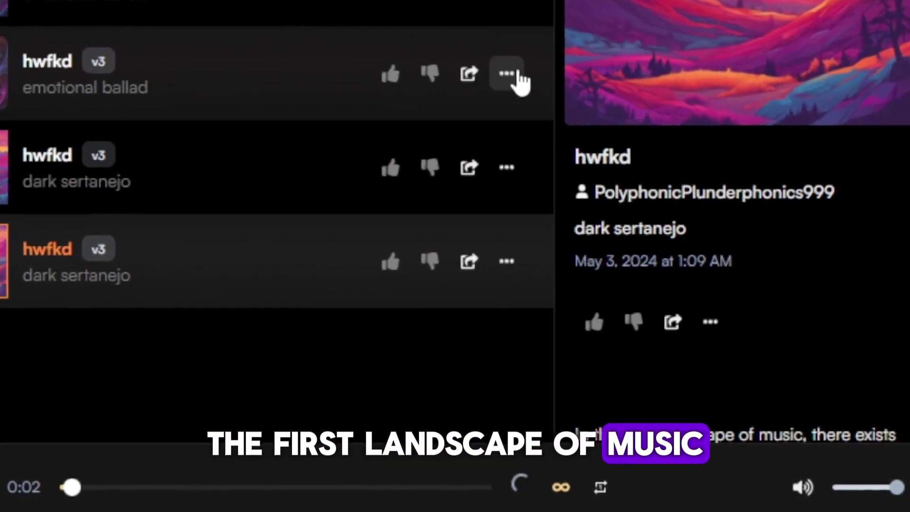
pyautogui.click(517, 73)
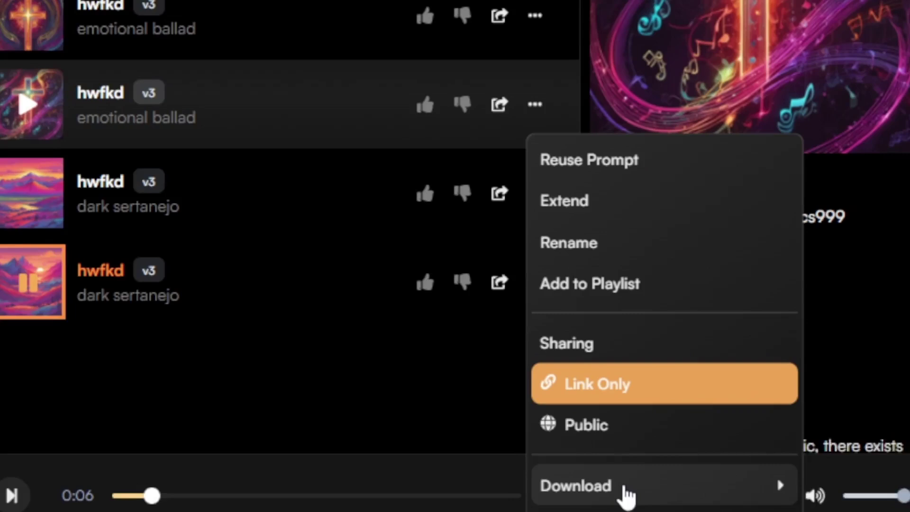
pyautogui.moveTo(611, 485)
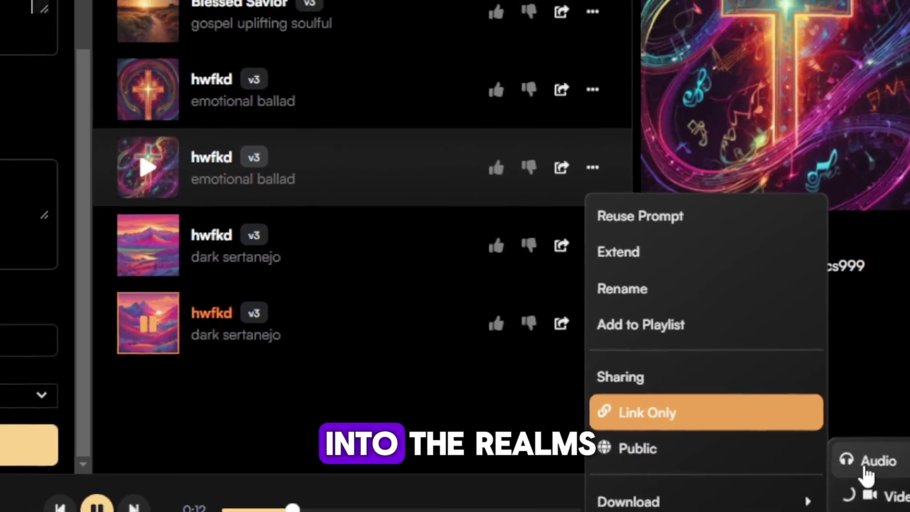
pyautogui.click(865, 468)
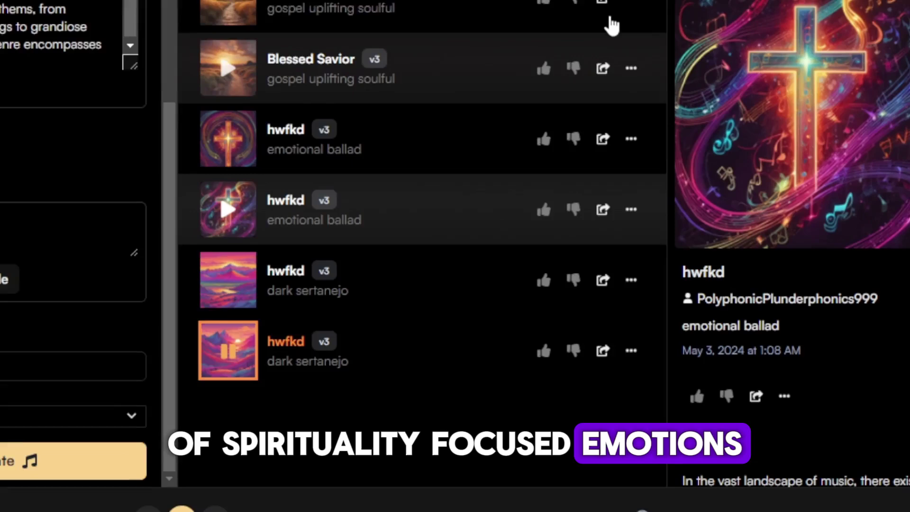
# Step: View the options offered for the first Blessed Savior track
pyautogui.click(633, 12)
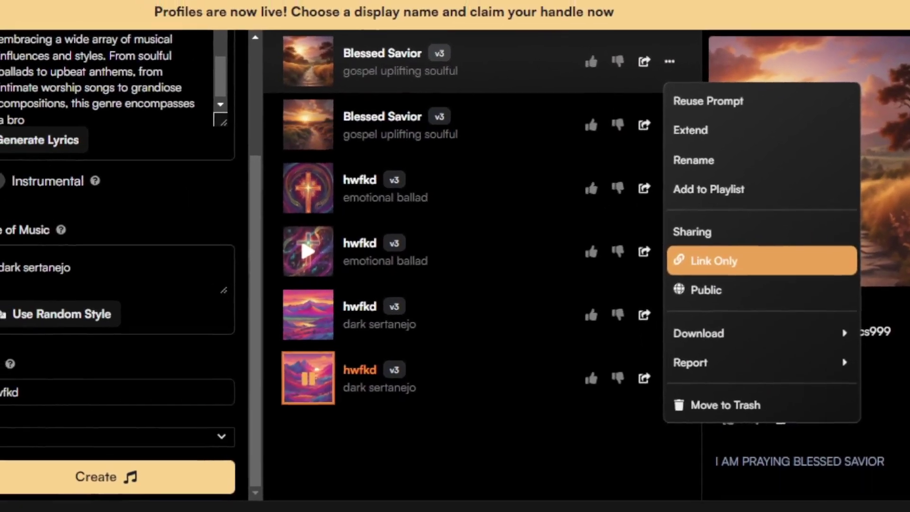
pyautogui.click(884, 0)
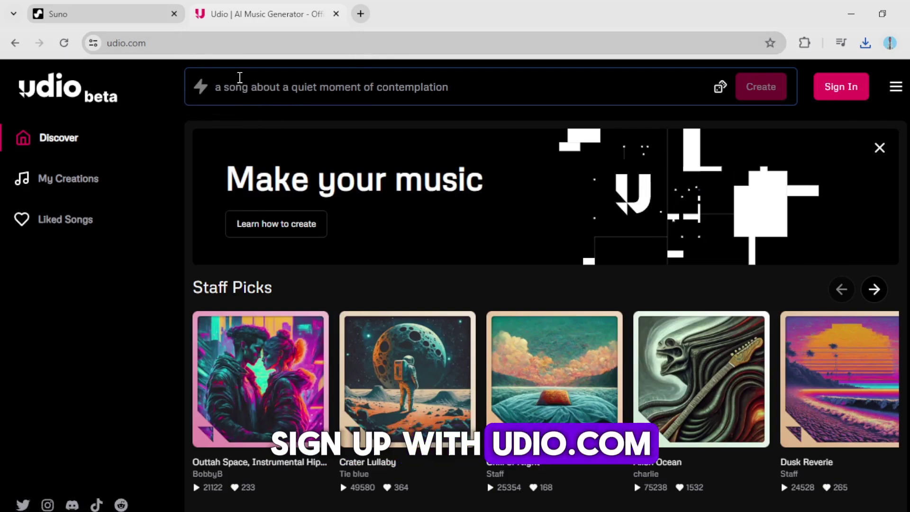
# Step: Switch to Udio and sign in to the site with a Google account
pyautogui.click(242, 86)
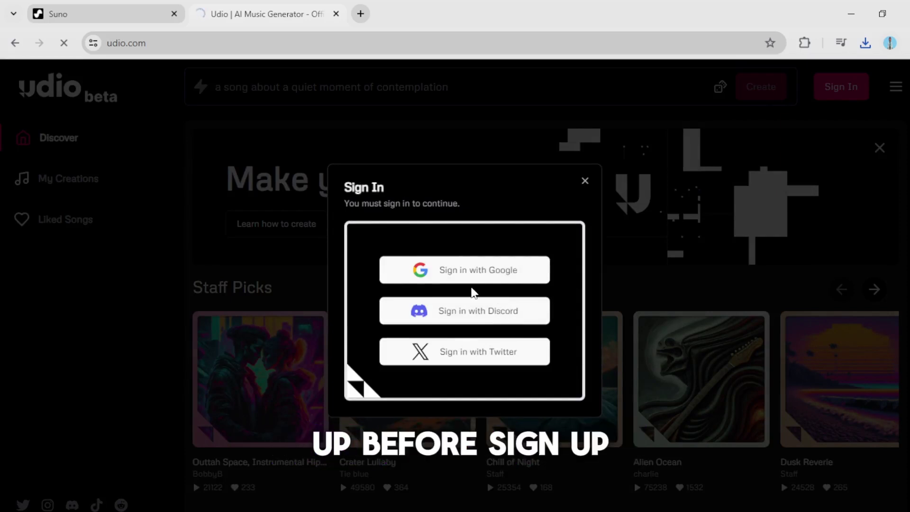
pyautogui.click(461, 282)
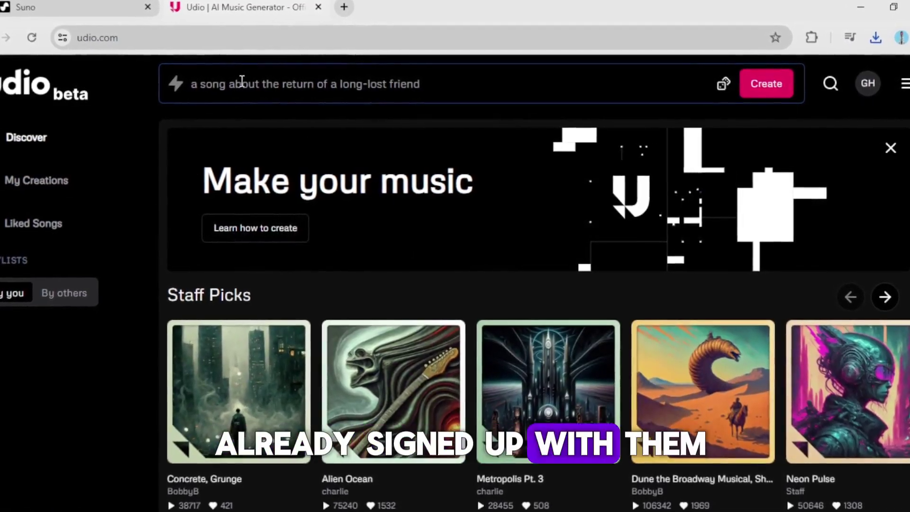
# Step: Enter "i love Jesus" as the prompt for a new song
pyautogui.click(241, 82)
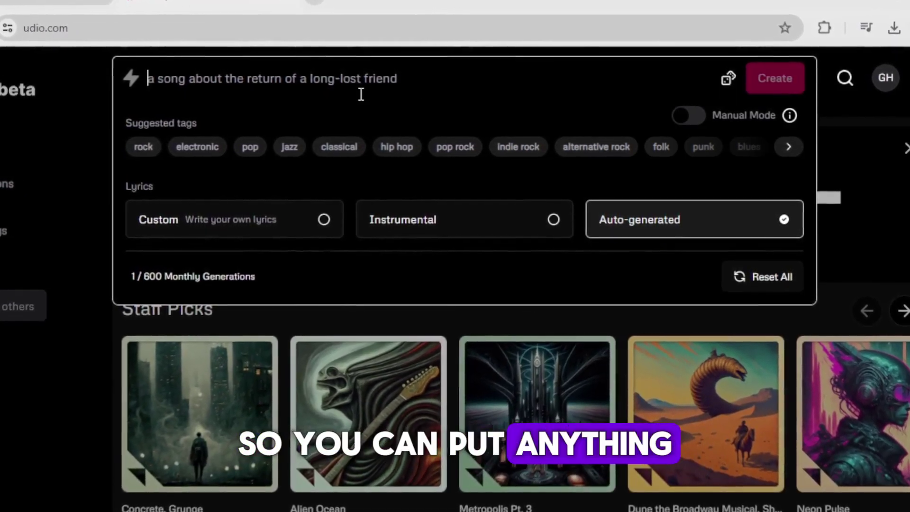
pyautogui.click(360, 94)
pyautogui.write('i')
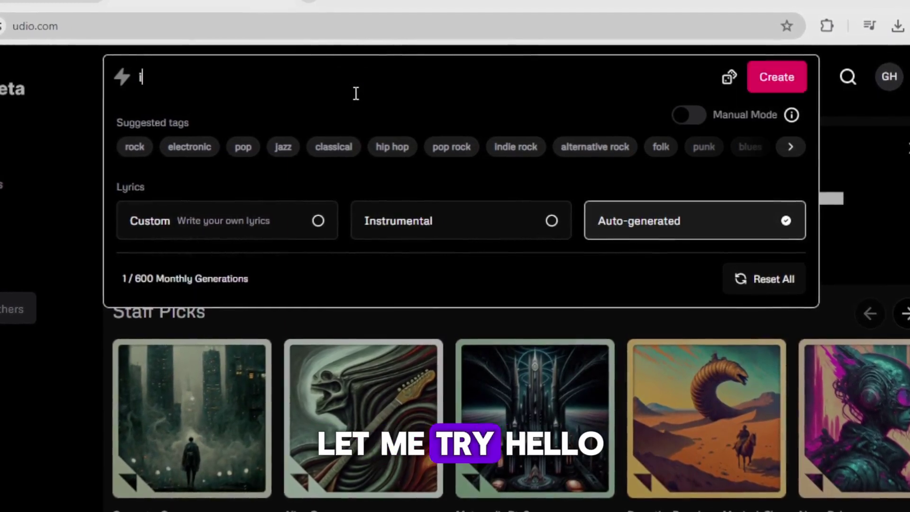
pyautogui.write(' love')
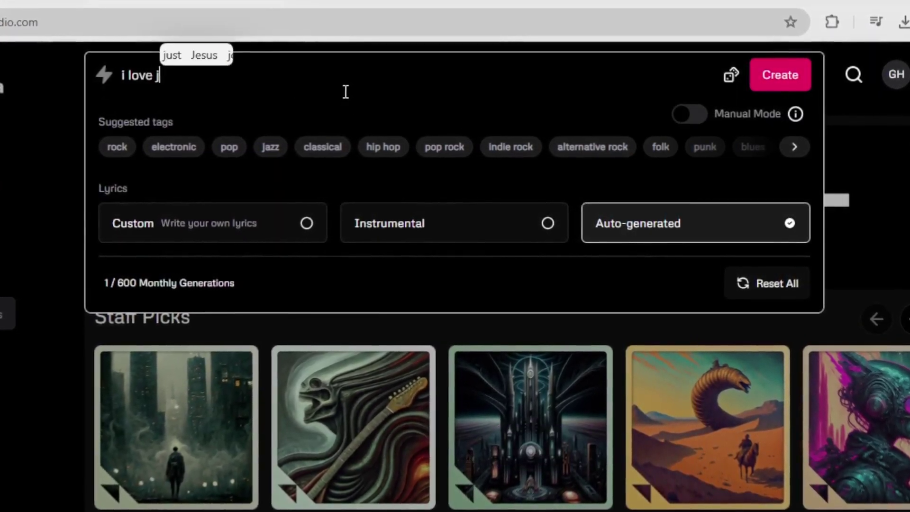
pyautogui.write(' je')
pyautogui.write('usu')
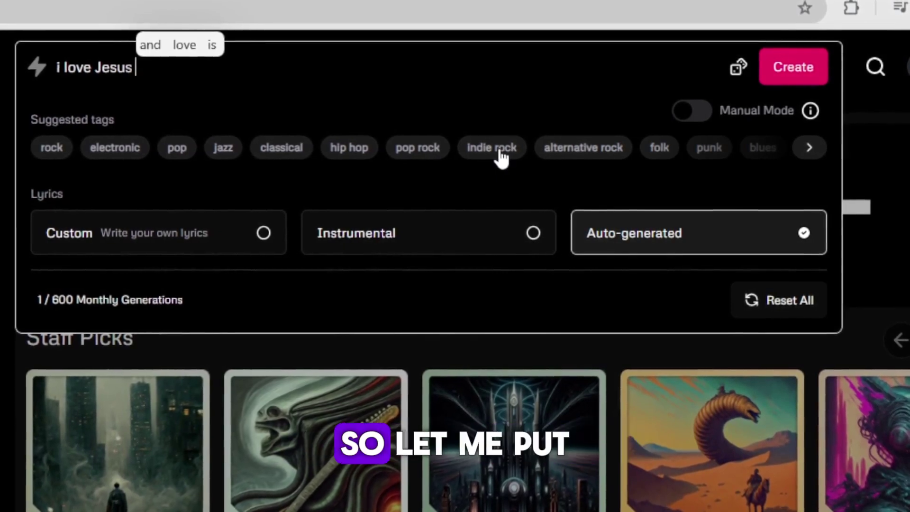
# Step: Keep the lyrics auto-generated, look through the suggested tags and create the song
pyautogui.click(547, 242)
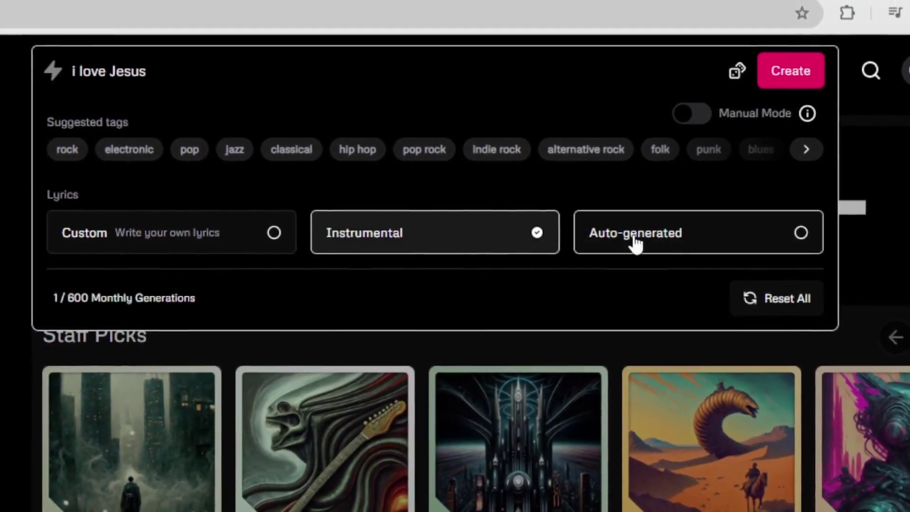
pyautogui.click(714, 232)
pyautogui.click(805, 150)
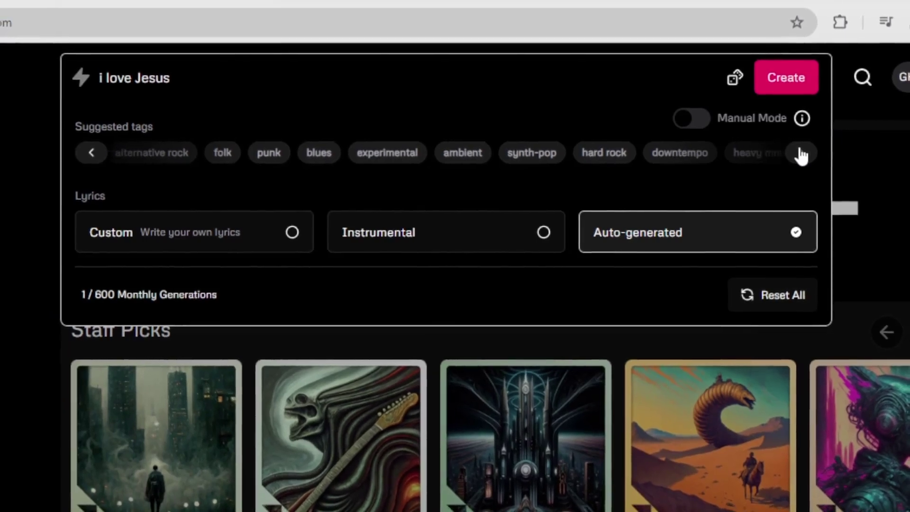
pyautogui.click(802, 154)
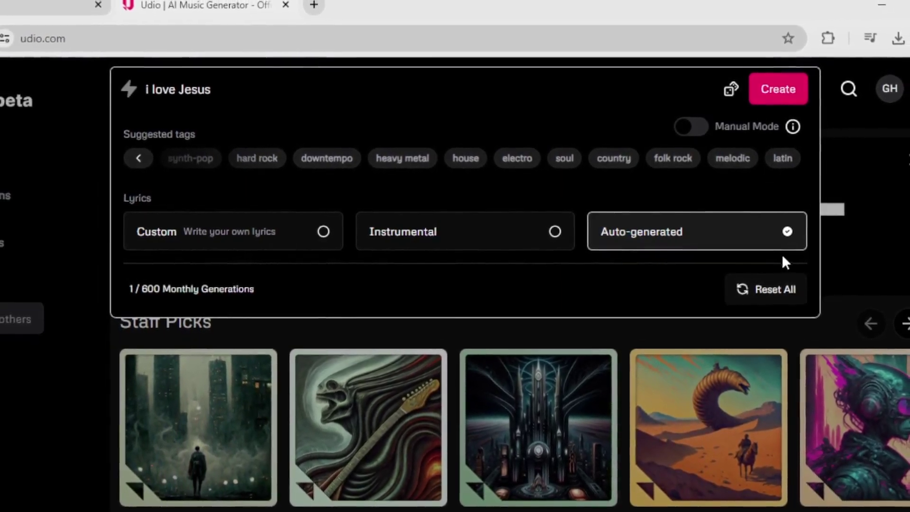
pyautogui.click(768, 93)
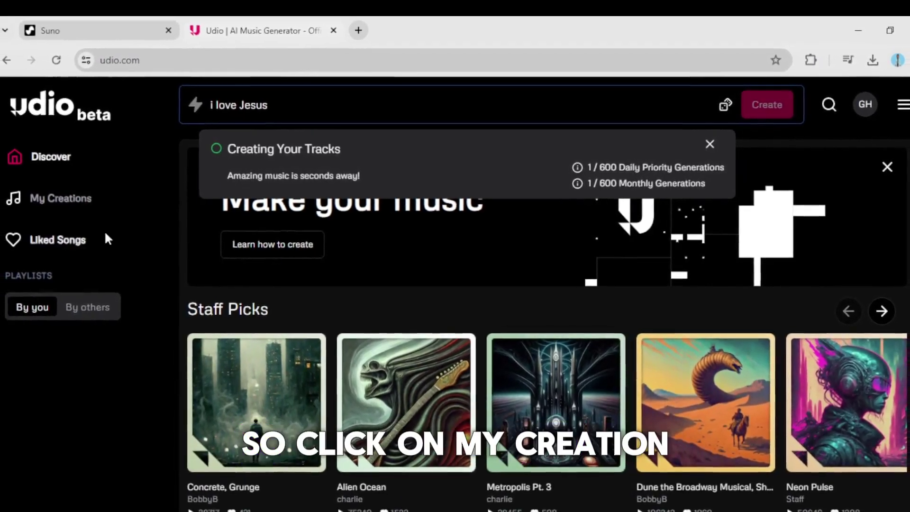
# Step: Open My Creations and listen to the newly generated Faith Unyielding track
pyautogui.click(60, 197)
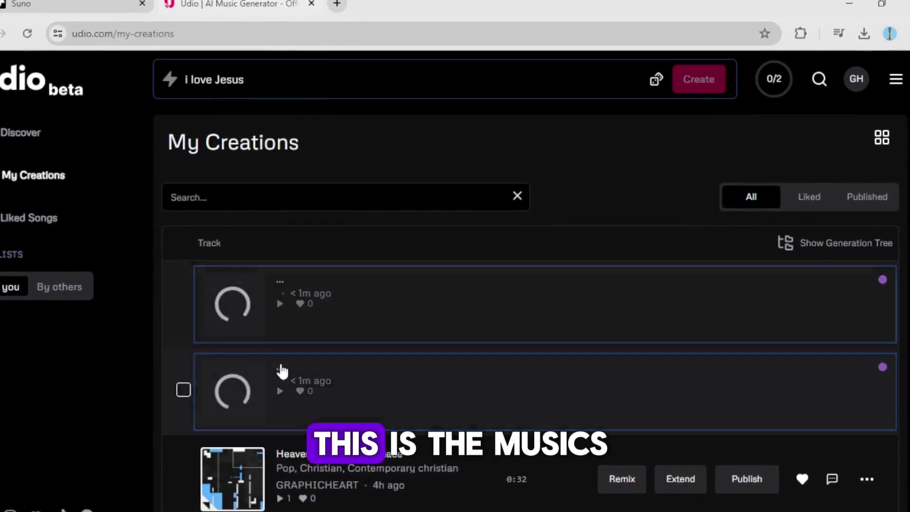
pyautogui.scroll(-2, 522, 303)
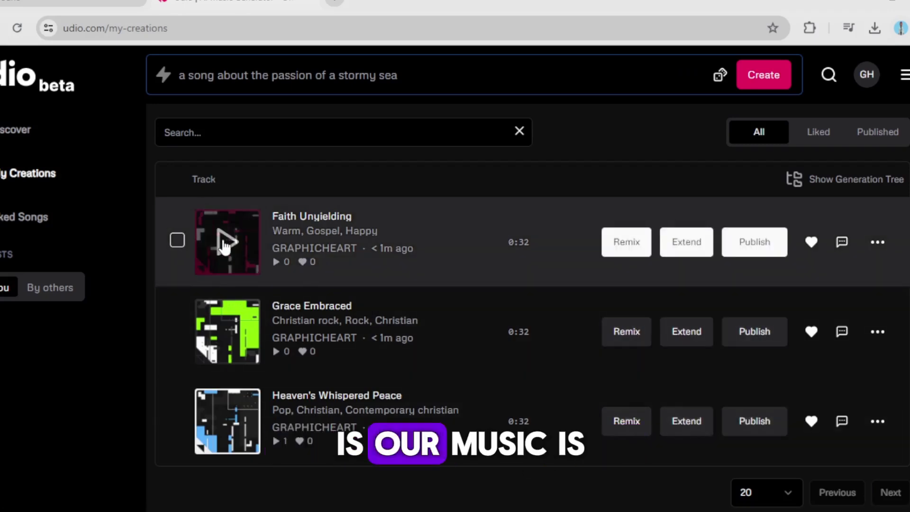
pyautogui.click(225, 244)
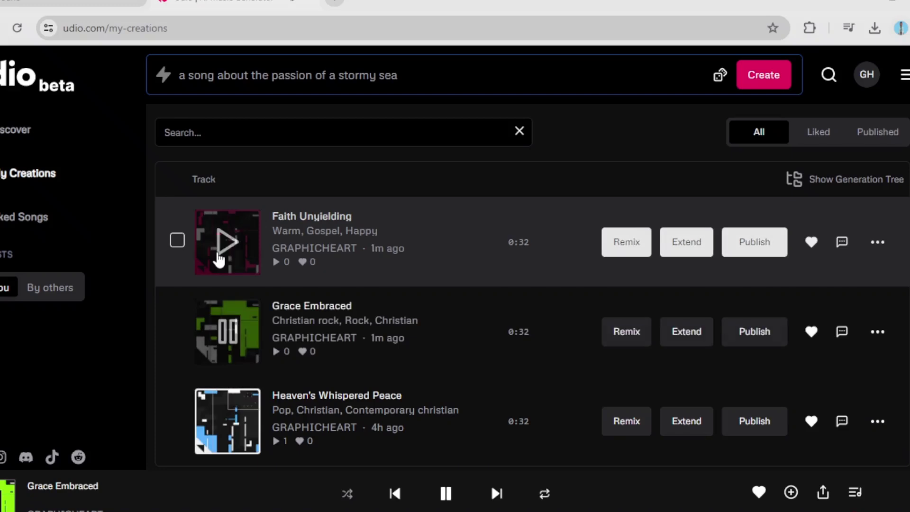
pyautogui.click(218, 256)
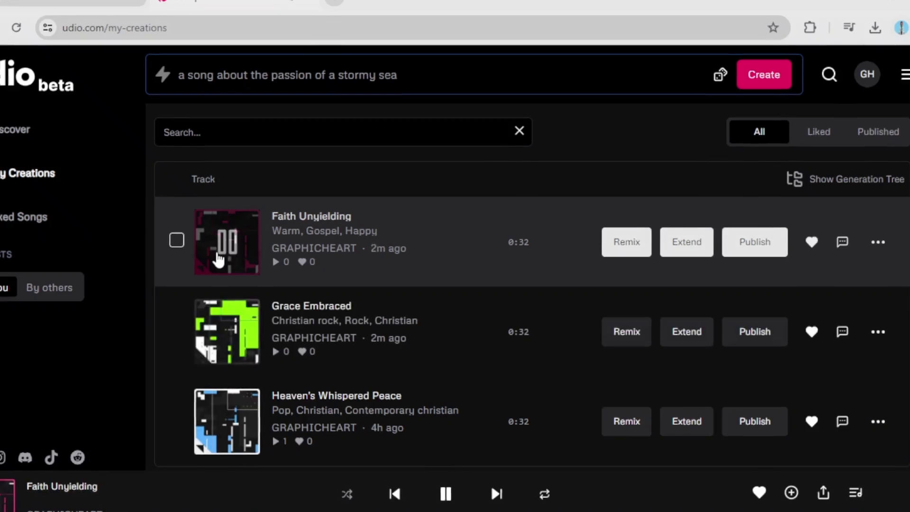
pyautogui.click(216, 260)
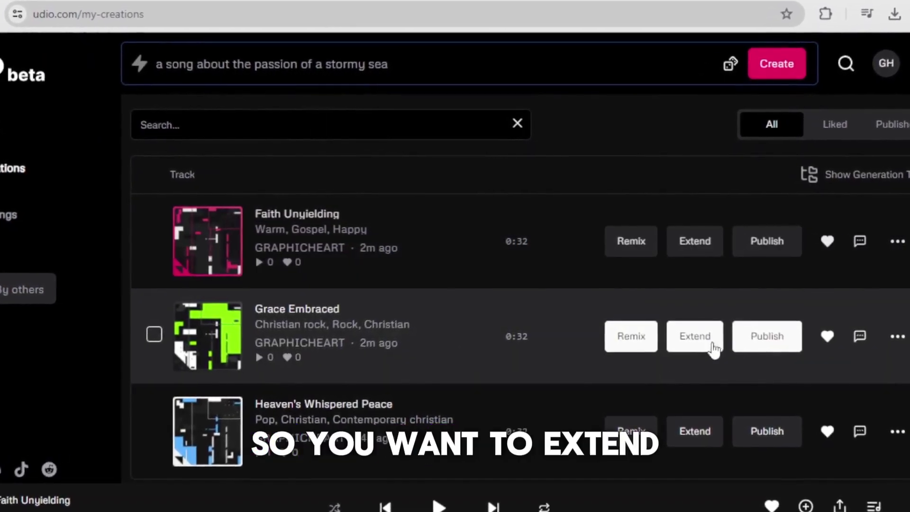
# Step: Try the Add Intro and Add Section After placements for extending the Grace Embraced track
pyautogui.click(692, 337)
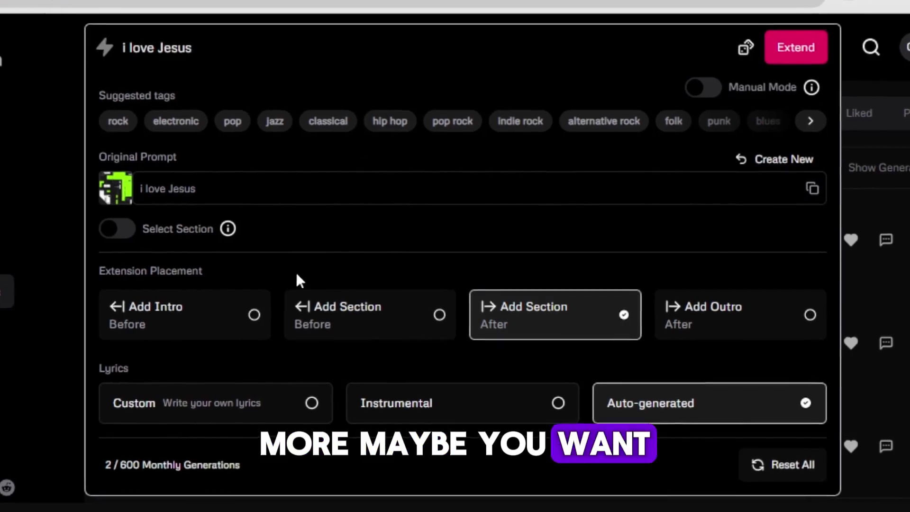
pyautogui.click(240, 325)
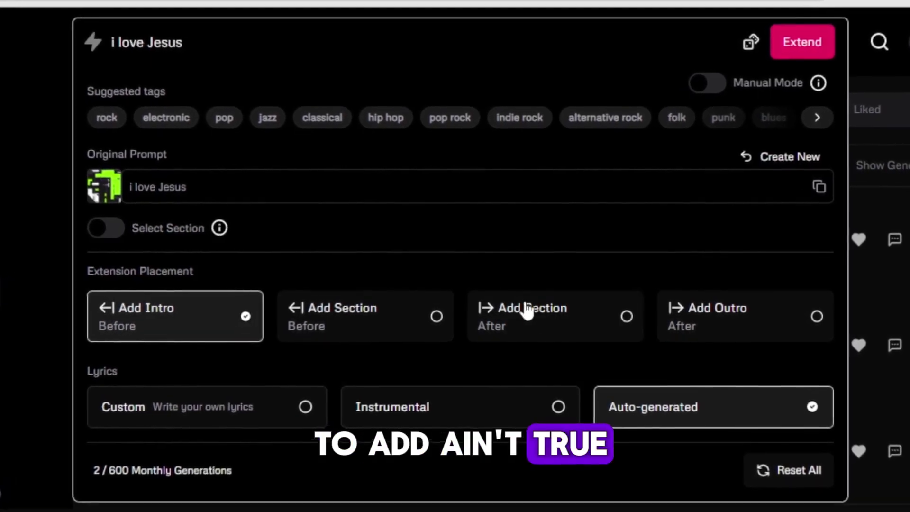
pyautogui.click(540, 318)
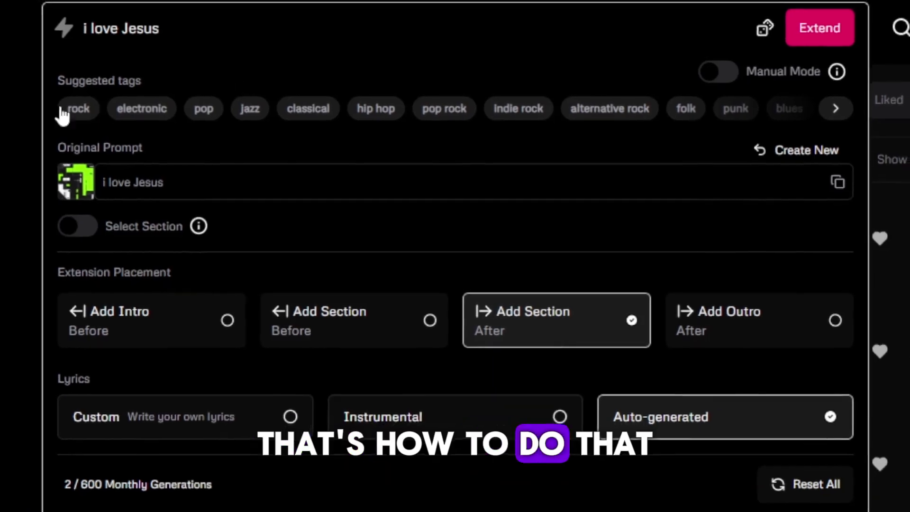
pyautogui.click(4, 105)
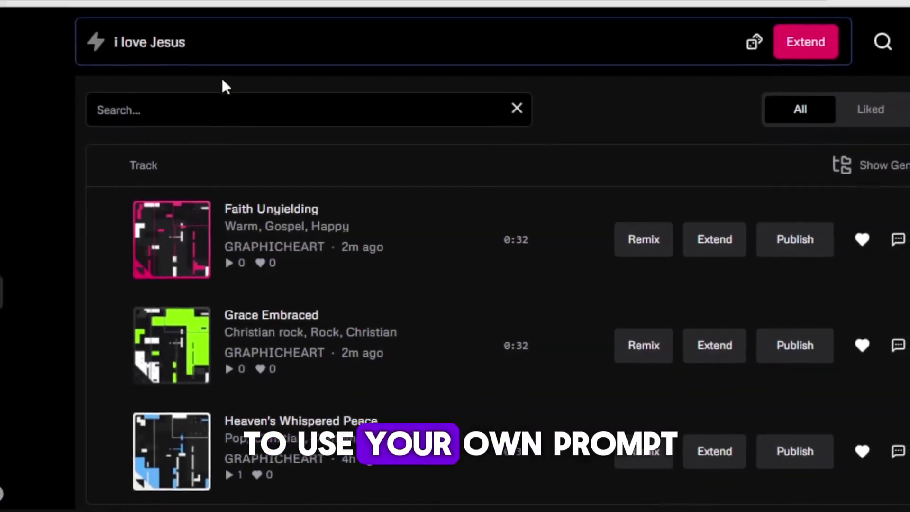
# Step: Return to the Discover page and paste the text starting "In the vast landscape of music" as the prompt and custom lyrics
pyautogui.scroll(2, 474, 332)
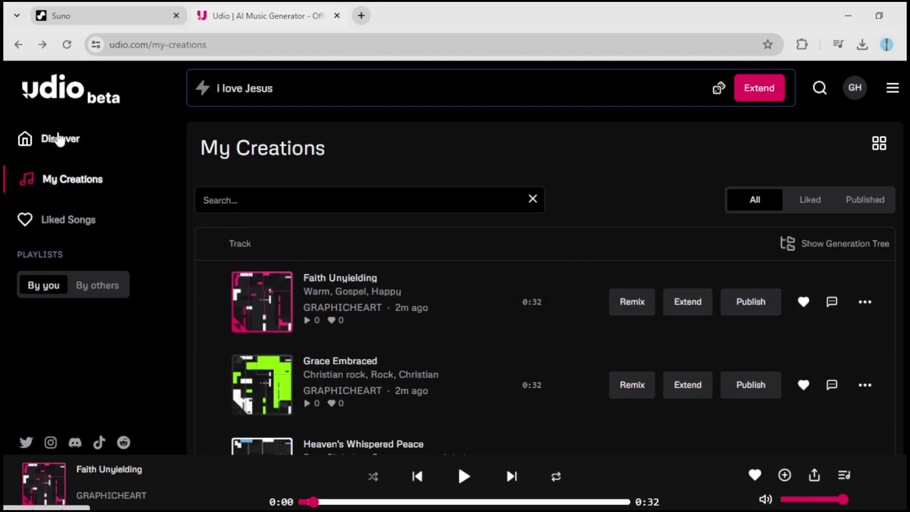
pyautogui.click(60, 139)
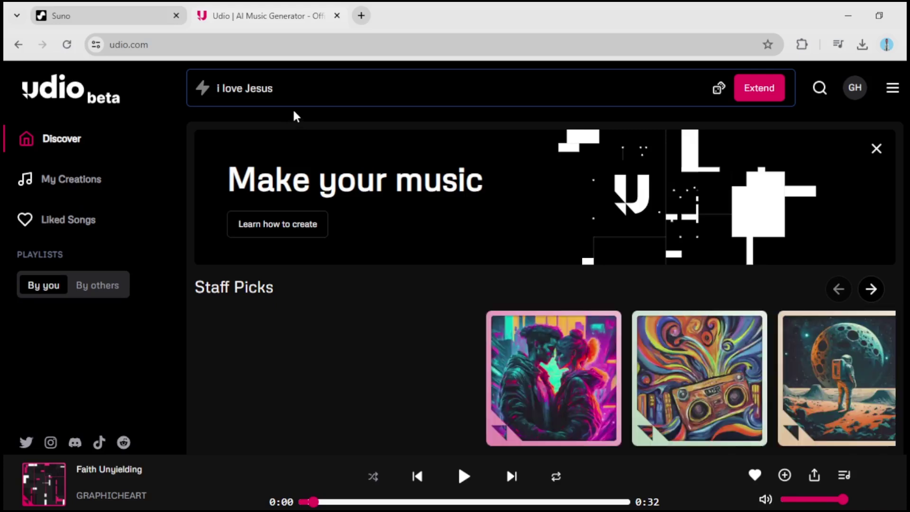
pyautogui.click(279, 87)
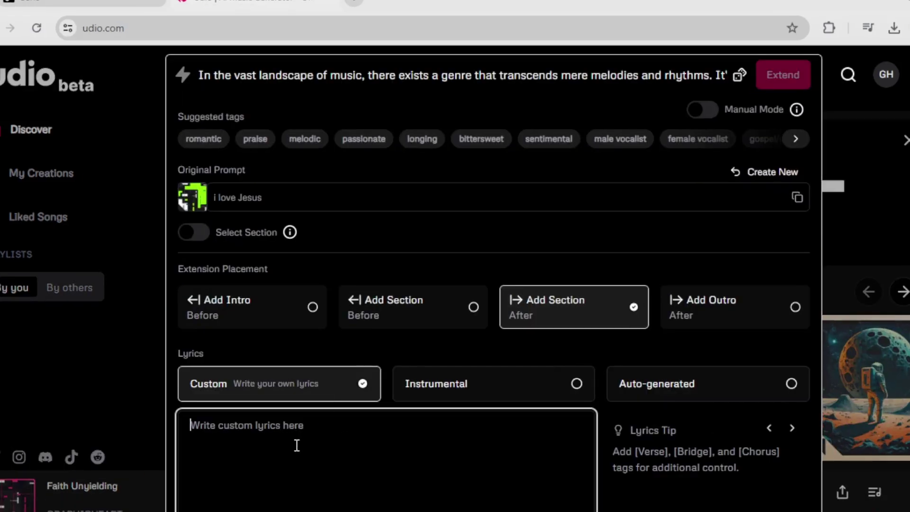
pyautogui.hotkey('ctrl', 'v')
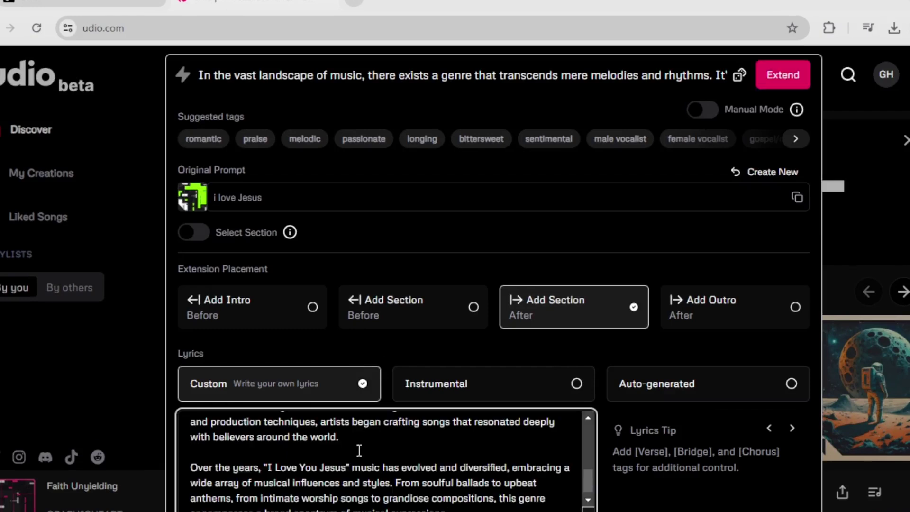
# Step: Replace the long pasted prompt with "i love jesus"
pyautogui.tripleClick(566, 80)
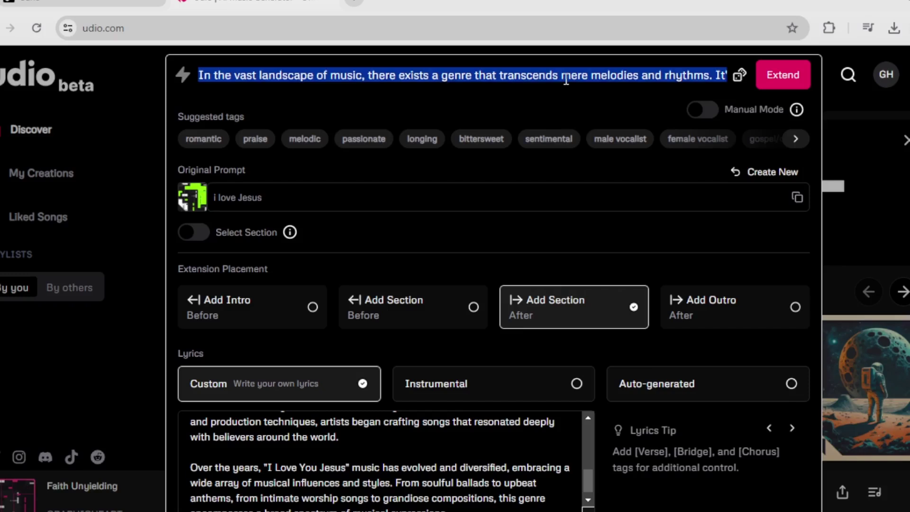
pyautogui.press('BackSpace')
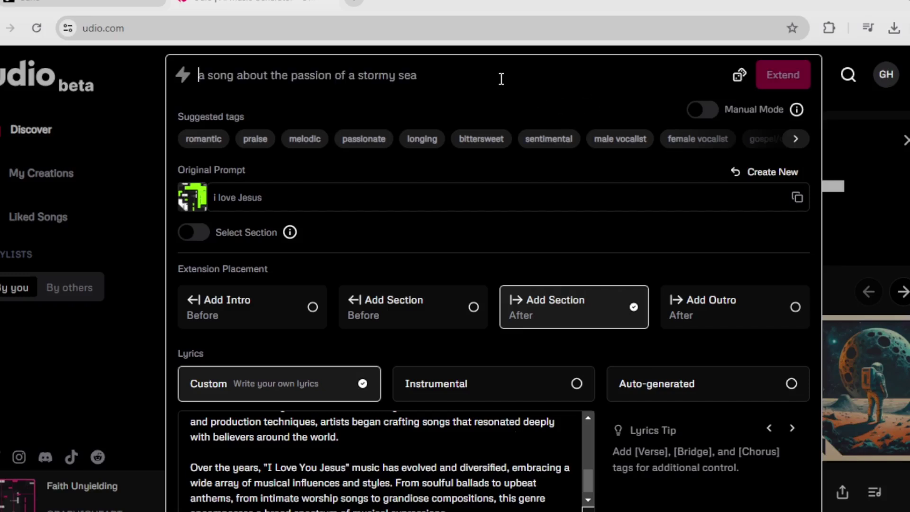
pyautogui.write('i')
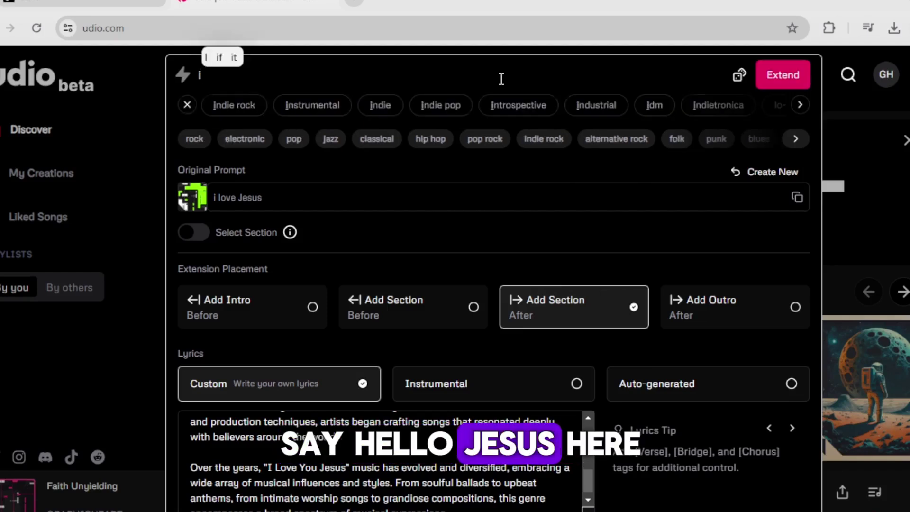
pyautogui.write(' love jesus')
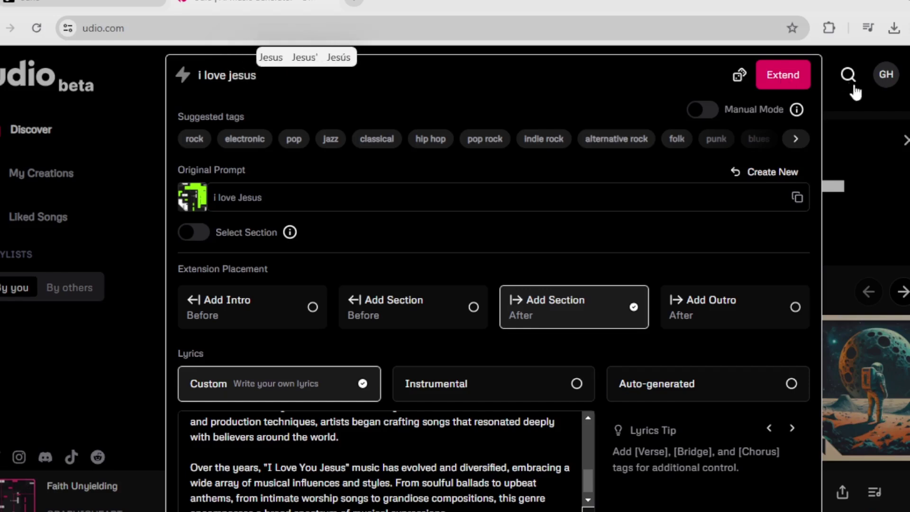
# Step: Check the Instrumental lyrics option, return to Custom and review the pasted lyrics
pyautogui.click(552, 384)
pyautogui.click(312, 384)
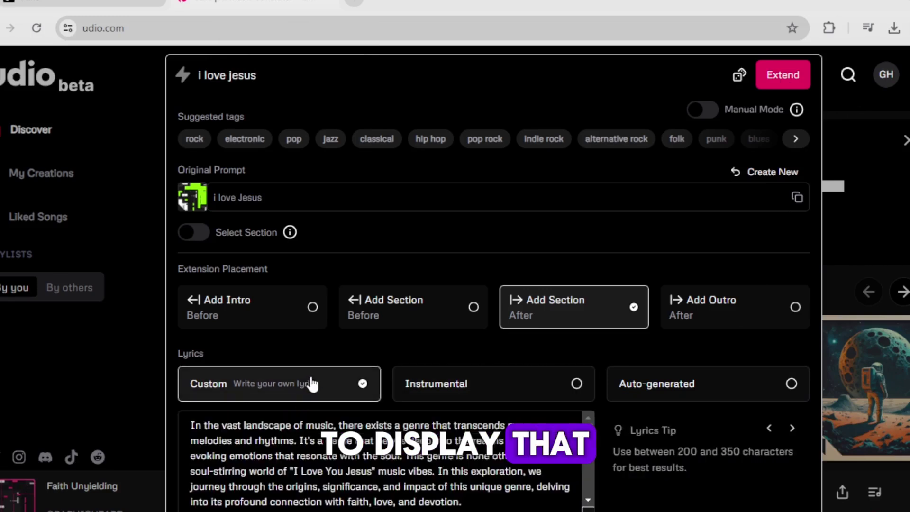
pyautogui.moveTo(590, 439); pyautogui.dragTo(592, 493)
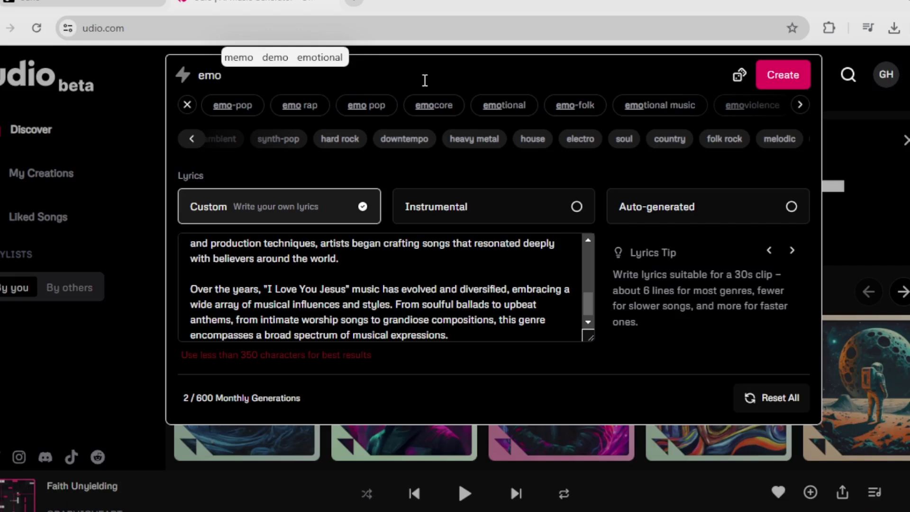
# Step: Complete the prompt as "emotional, emotional music," and create the tracks with the custom lyrics
pyautogui.click(504, 104)
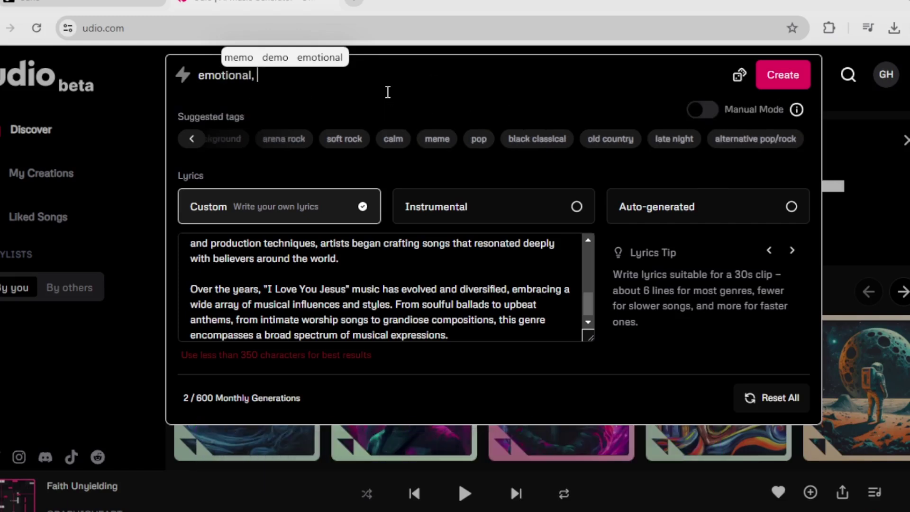
pyautogui.write('emo')
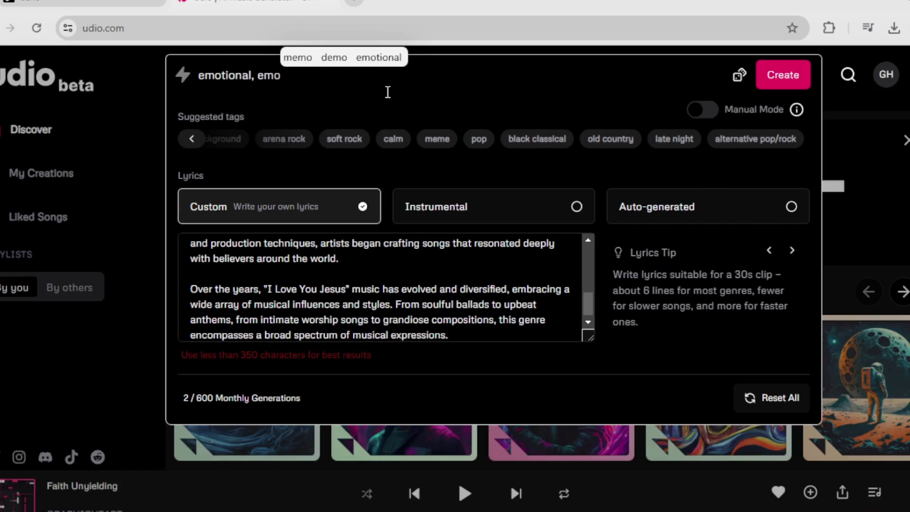
pyautogui.write('tional music,')
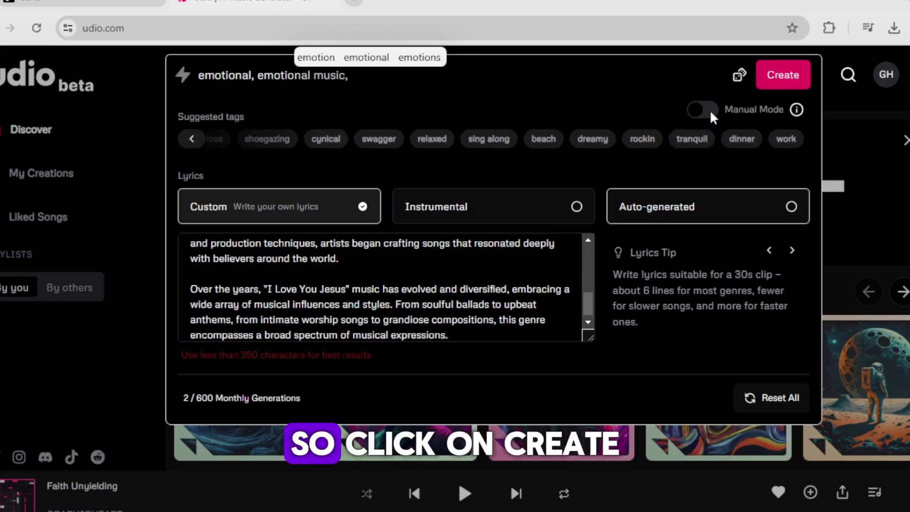
pyautogui.click(769, 75)
pyautogui.click(768, 76)
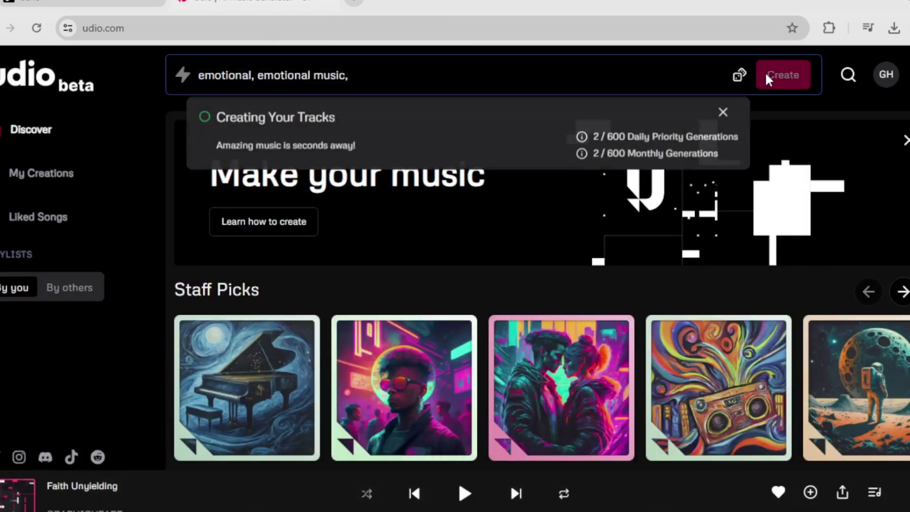
# Step: Go to My Creations and listen briefly to both new Divine Resonance tracks, then stop playback
pyautogui.click(36, 181)
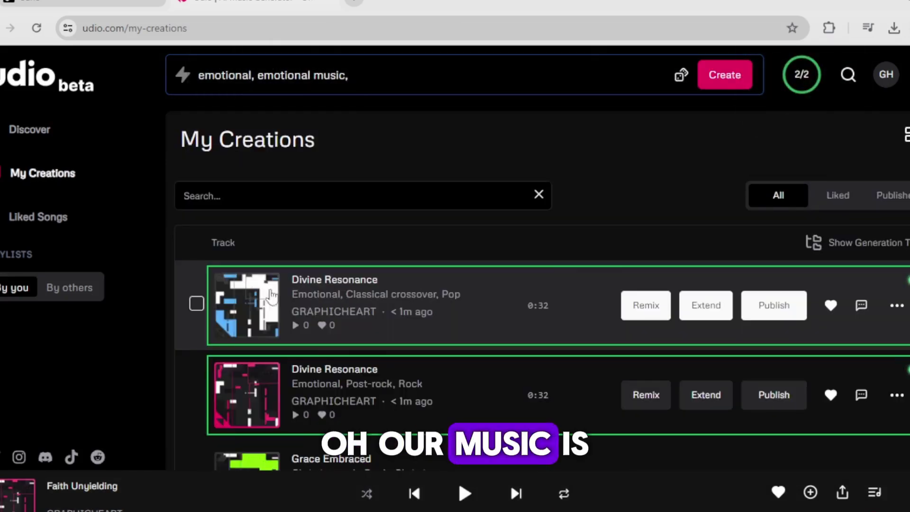
pyautogui.click(244, 305)
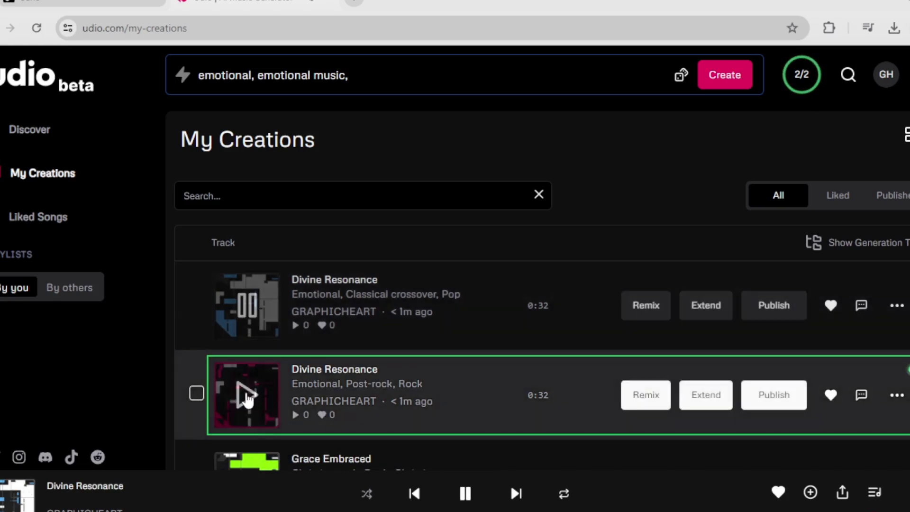
pyautogui.click(246, 397)
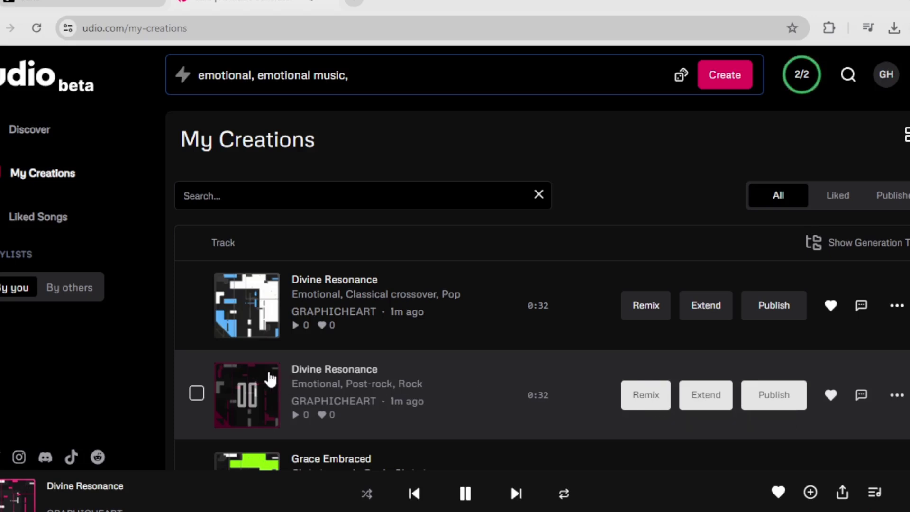
pyautogui.click(247, 402)
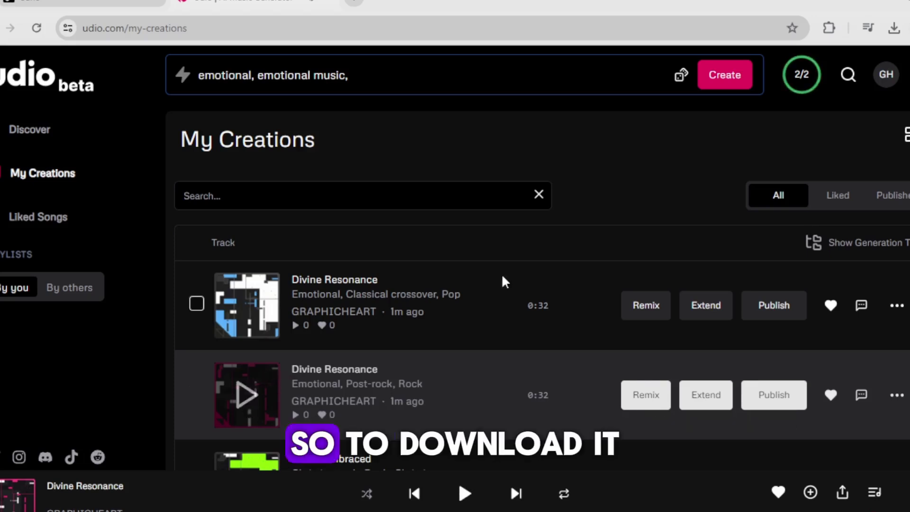
# Step: Download the post-rock Divine Resonance track and check it in the browser's recent downloads
pyautogui.click(898, 400)
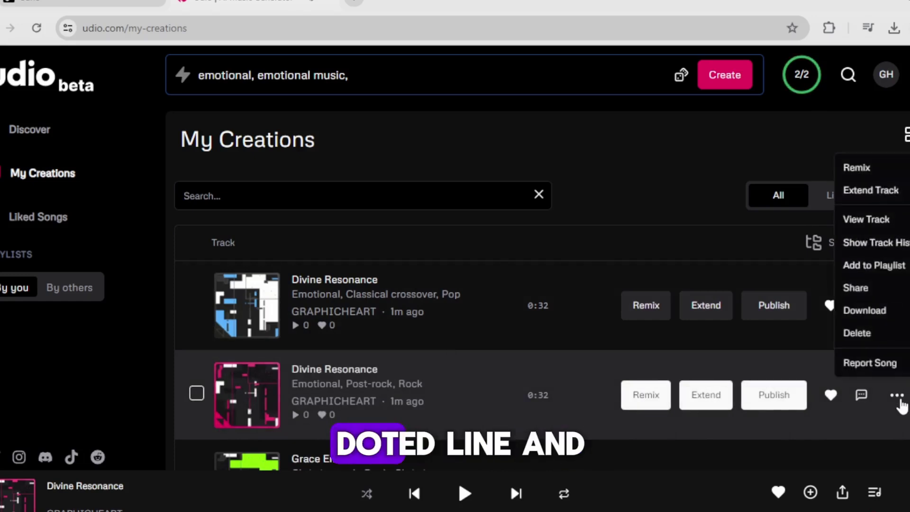
pyautogui.click(859, 313)
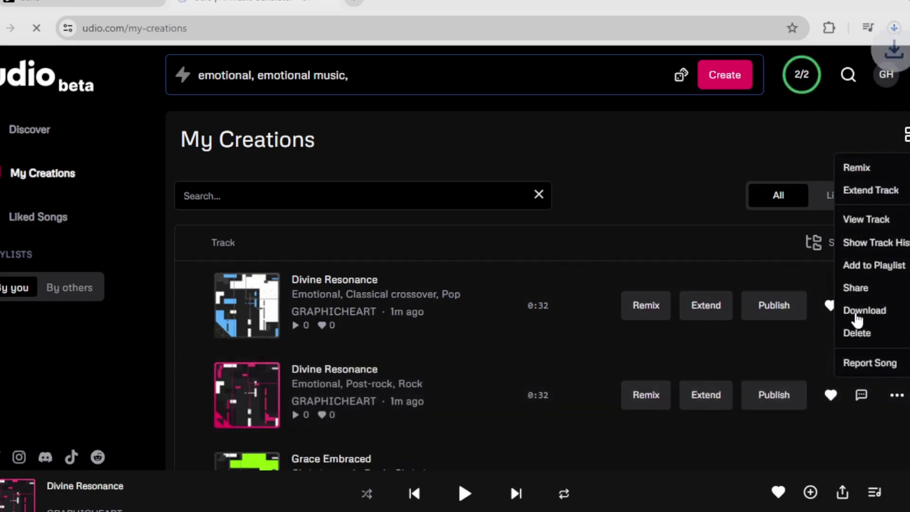
pyautogui.click(896, 36)
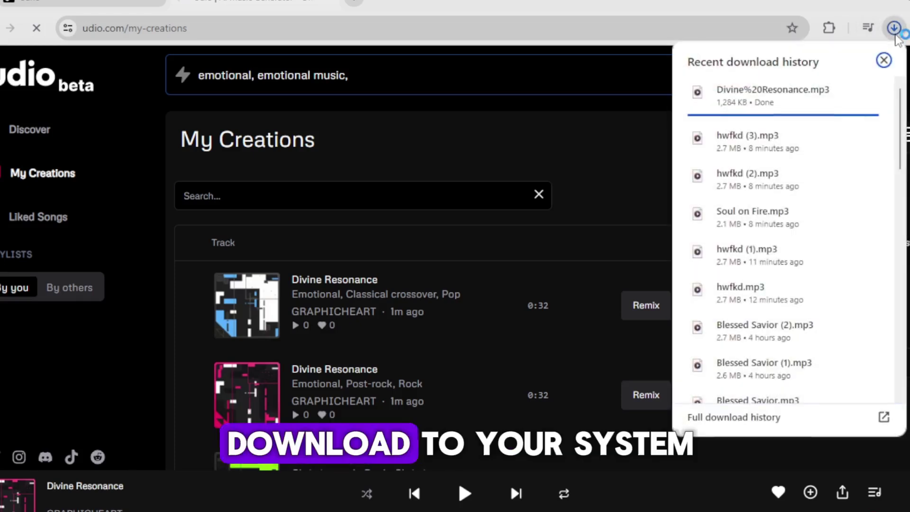
pyautogui.click(896, 37)
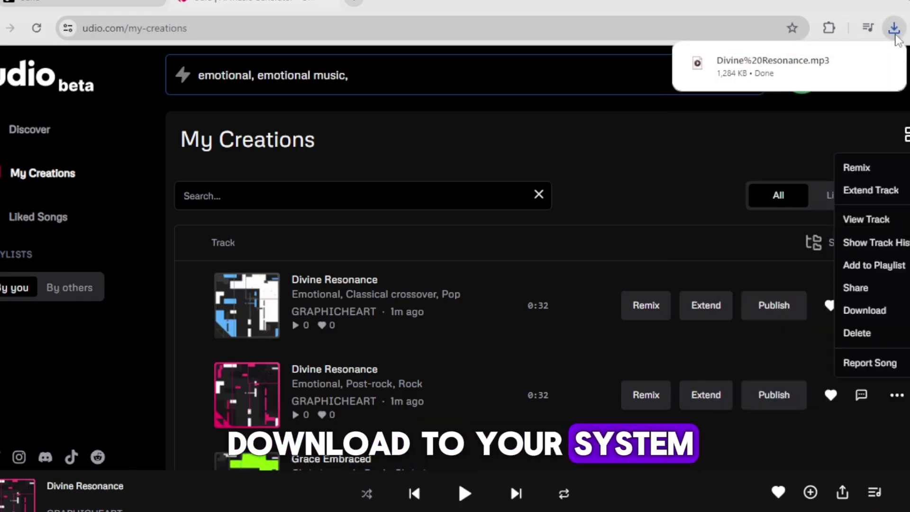